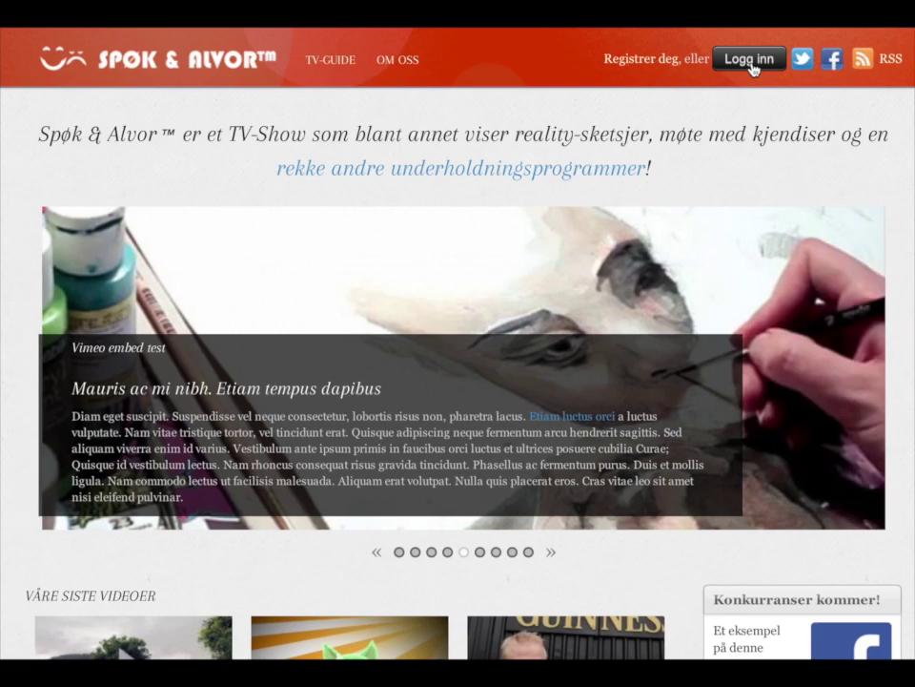
Step: Log in to the site and open the page for uploading new media from its dashboard
click(752, 65)
click(523, 407)
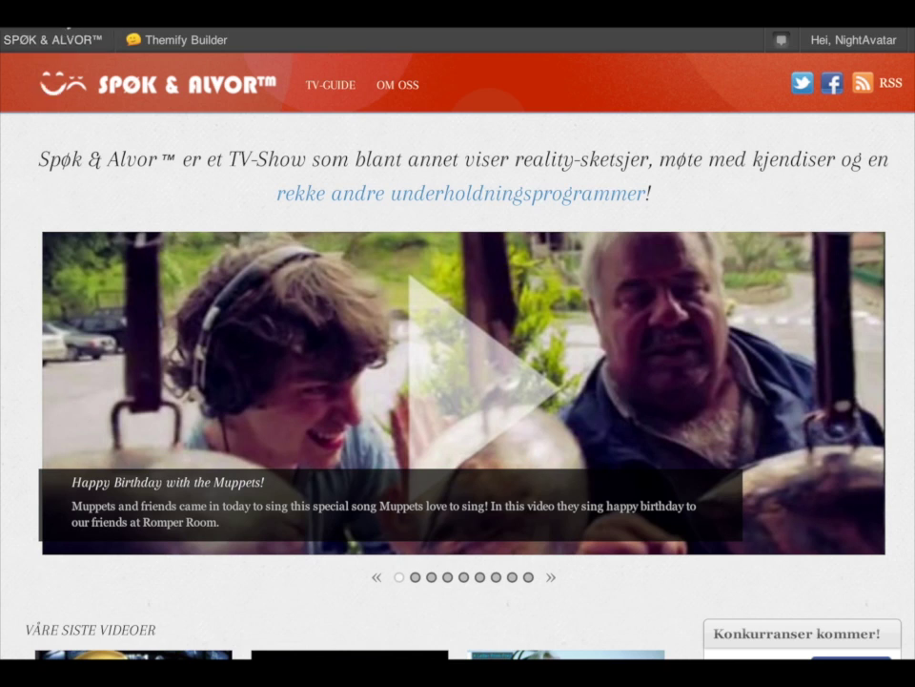
mouse_move(69, 40)
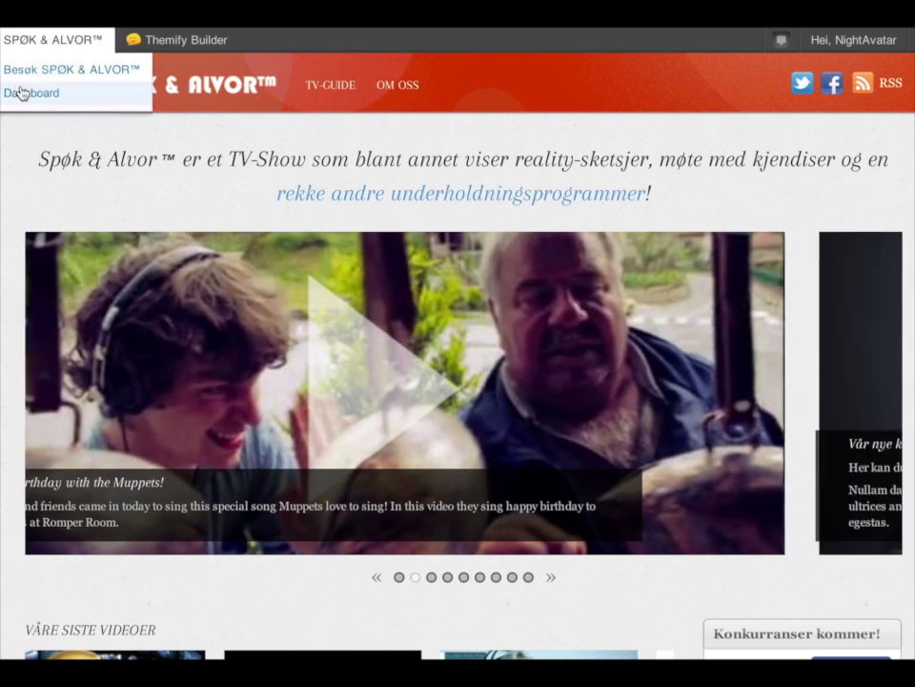
click(20, 92)
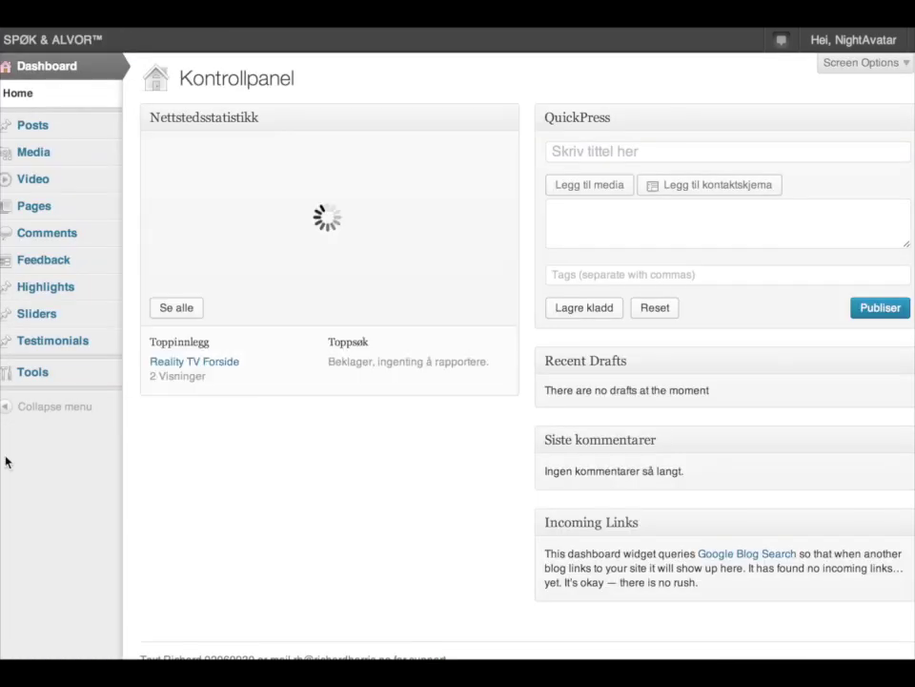
mouse_move(105, 152)
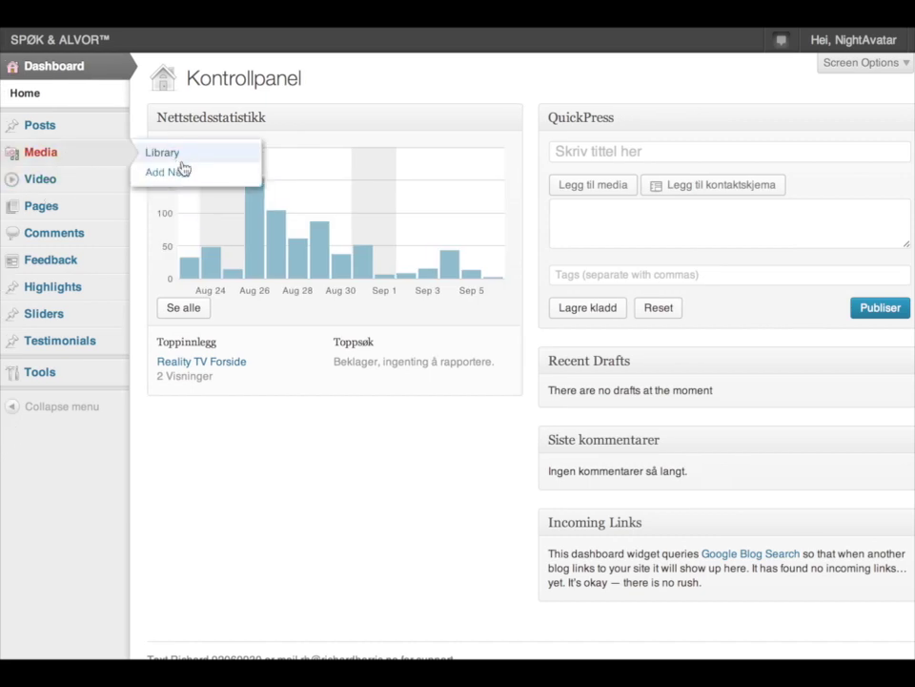
click(180, 171)
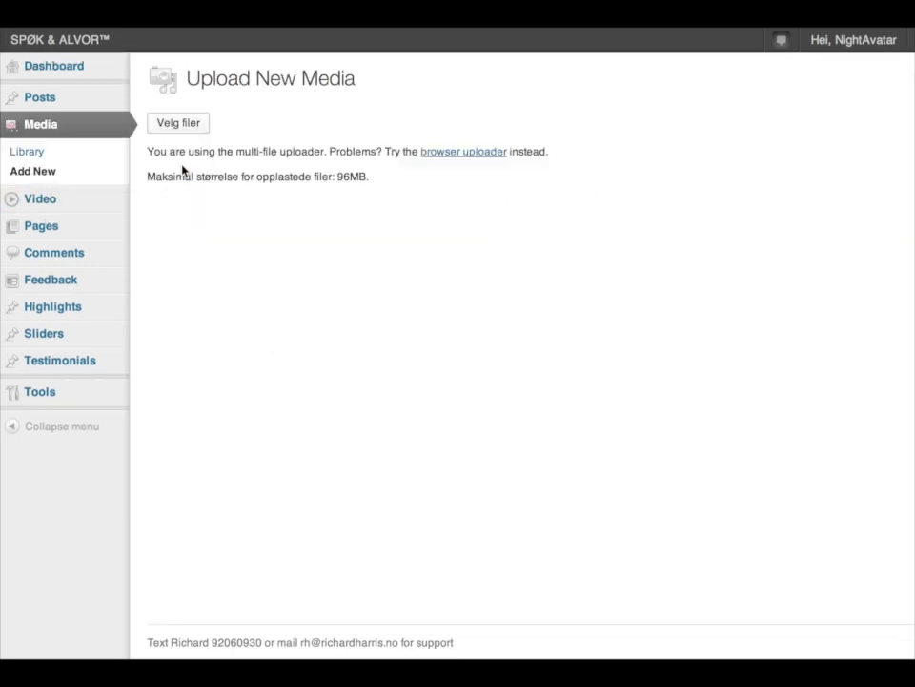
Step: Upload MP4-for-testing.mp4 from the Shared Items folder of The Mirror test reel, under Final Cut Projects in Movies
click(545, 227)
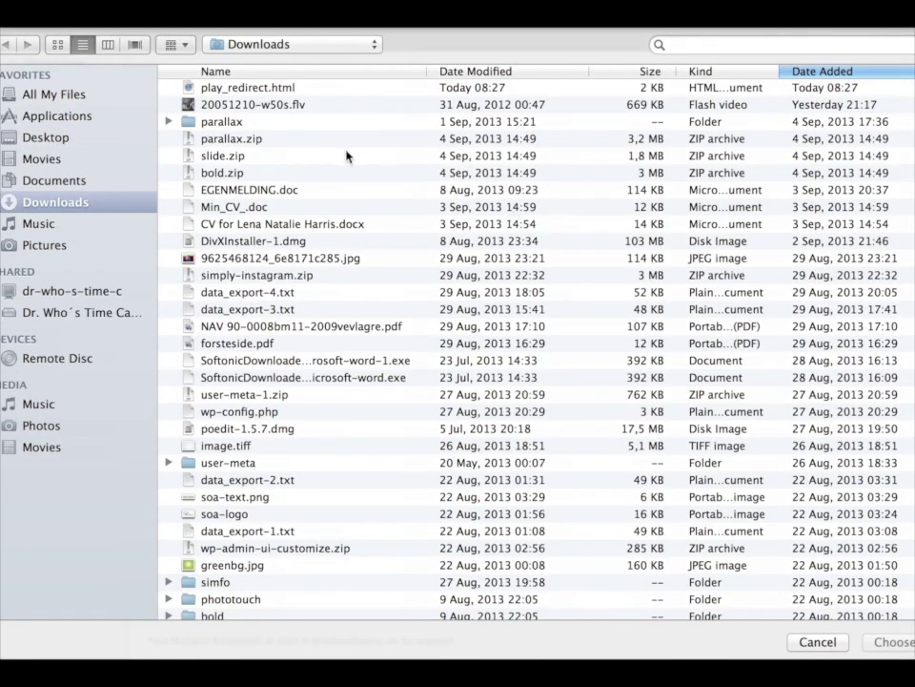
scroll(316, 166, down, 2)
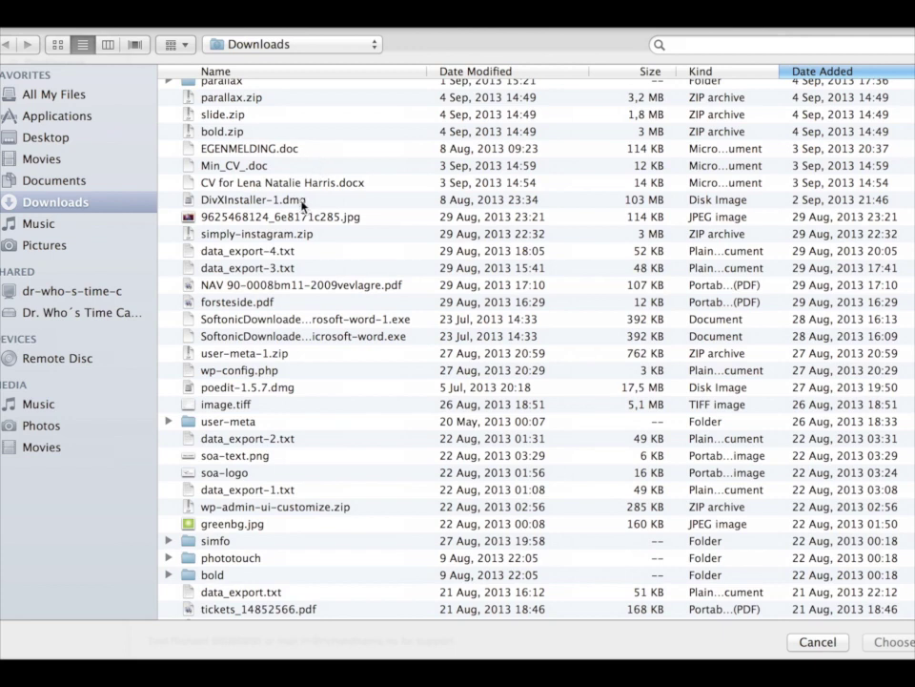
click(92, 229)
click(78, 137)
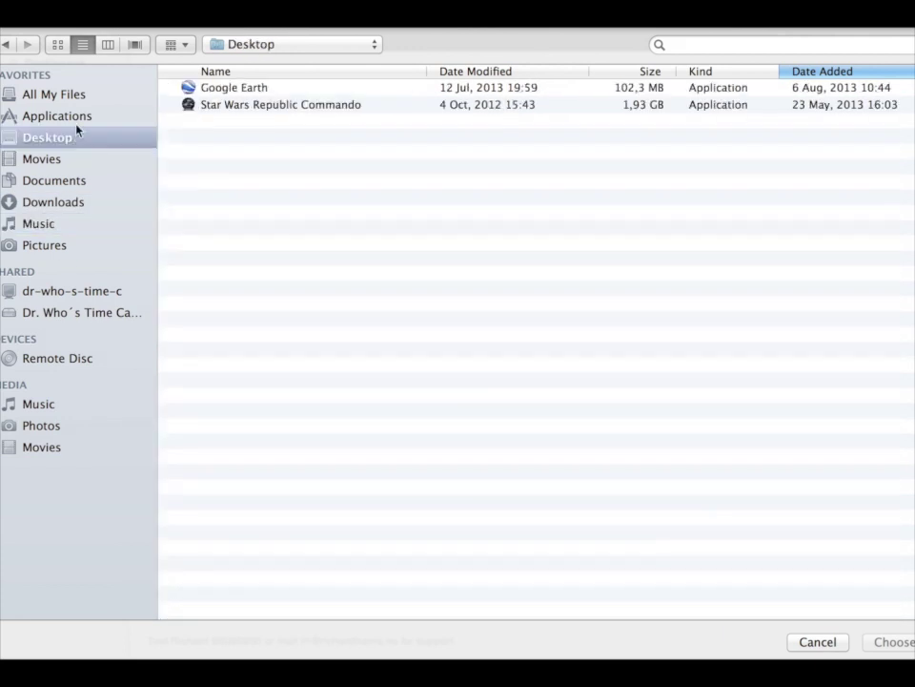
click(78, 118)
scroll(268, 323, down, 10)
click(57, 161)
click(171, 155)
click(169, 139)
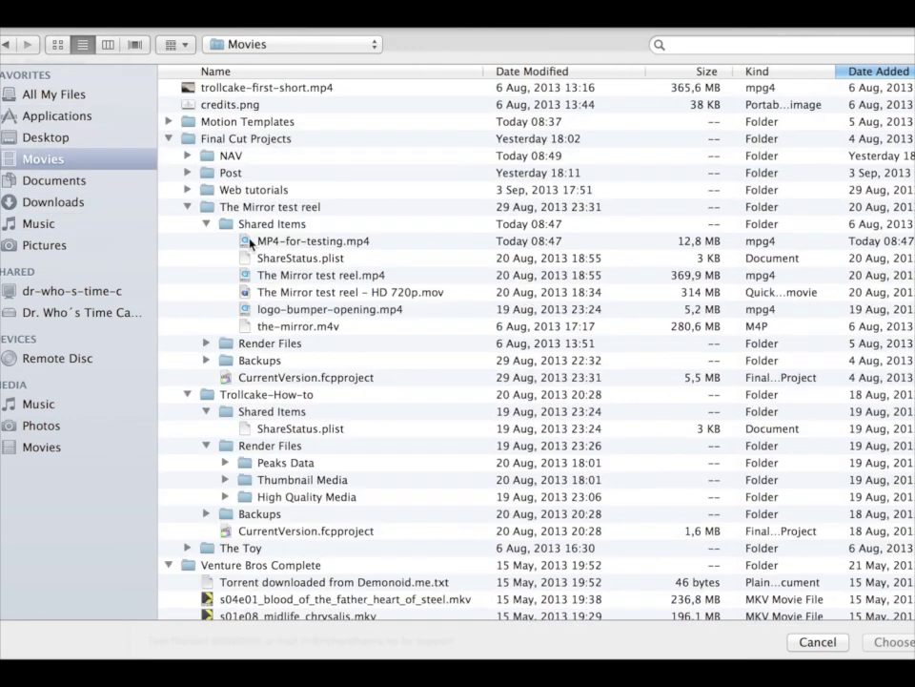
click(249, 242)
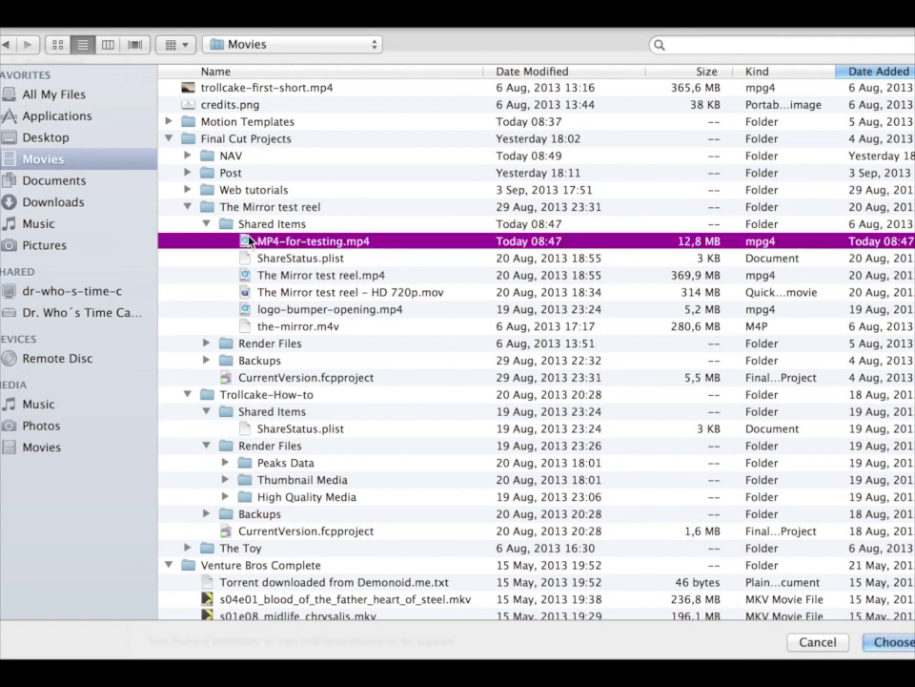
double_click(249, 242)
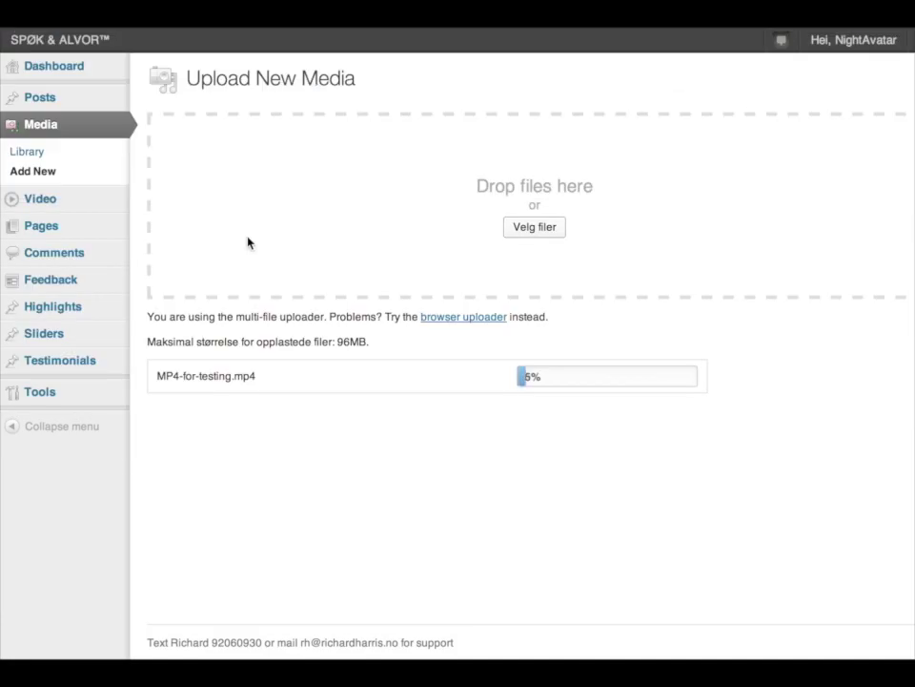
drag(335, 345, 368, 342)
click(382, 344)
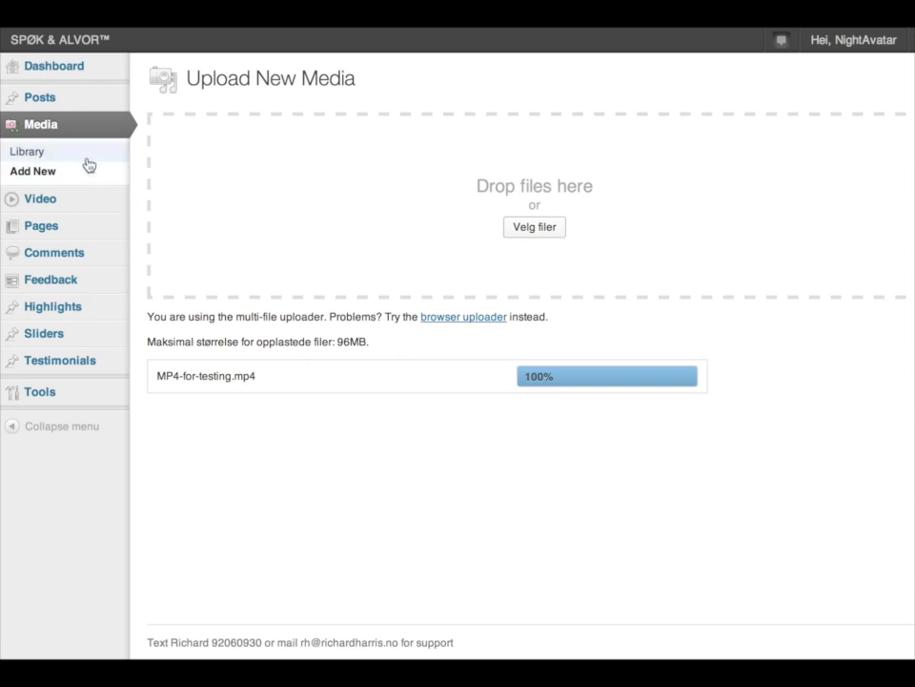
mouse_move(109, 198)
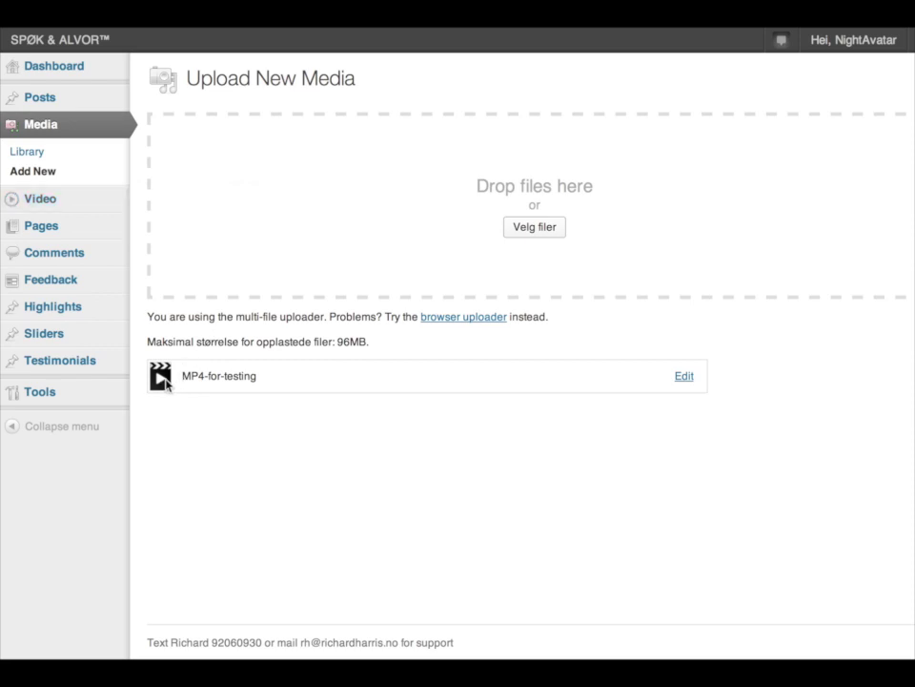
Step: Open the uploaded MP4-for-testing media item for editing and copy its file URL
click(684, 378)
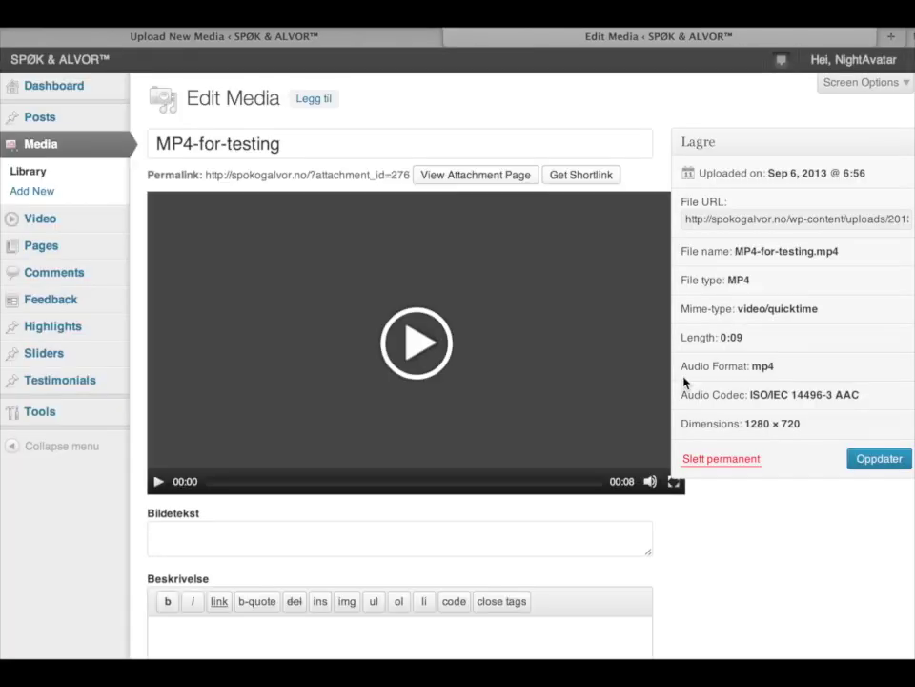
click(705, 221)
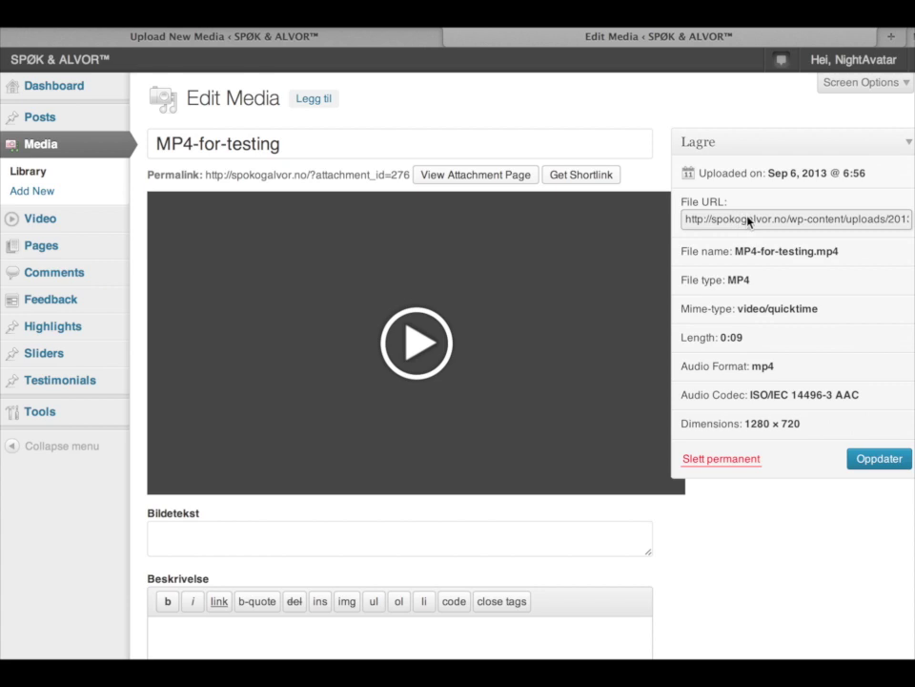
double_click(799, 220)
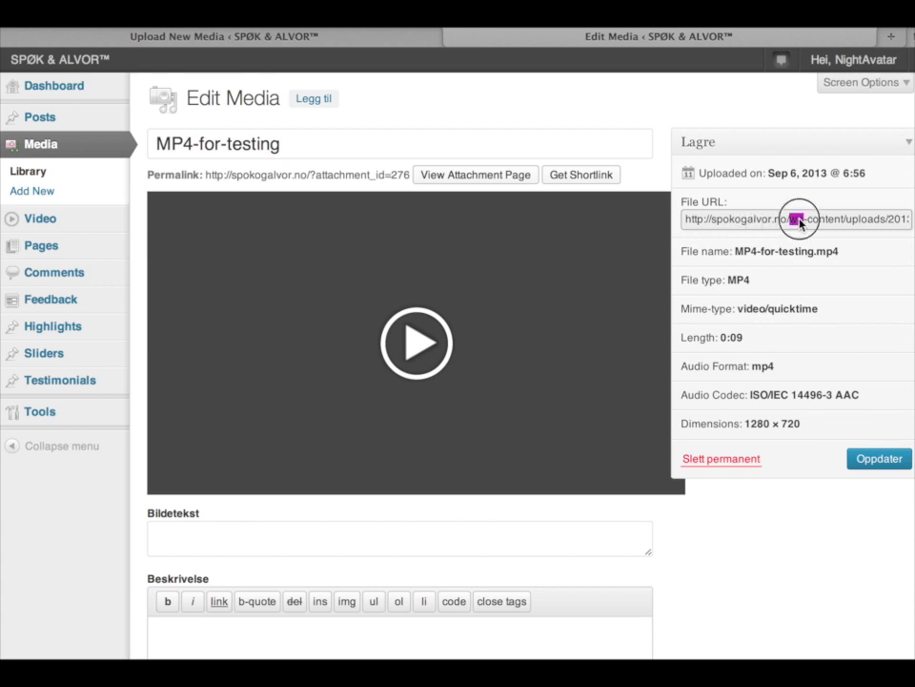
triple_click(799, 221)
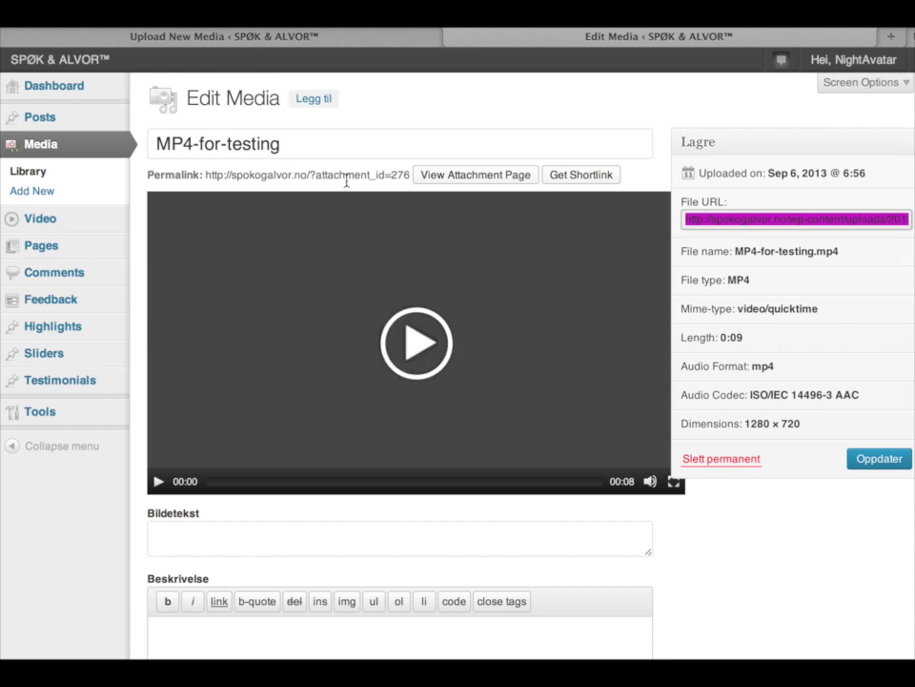
drag(305, 146, 179, 143)
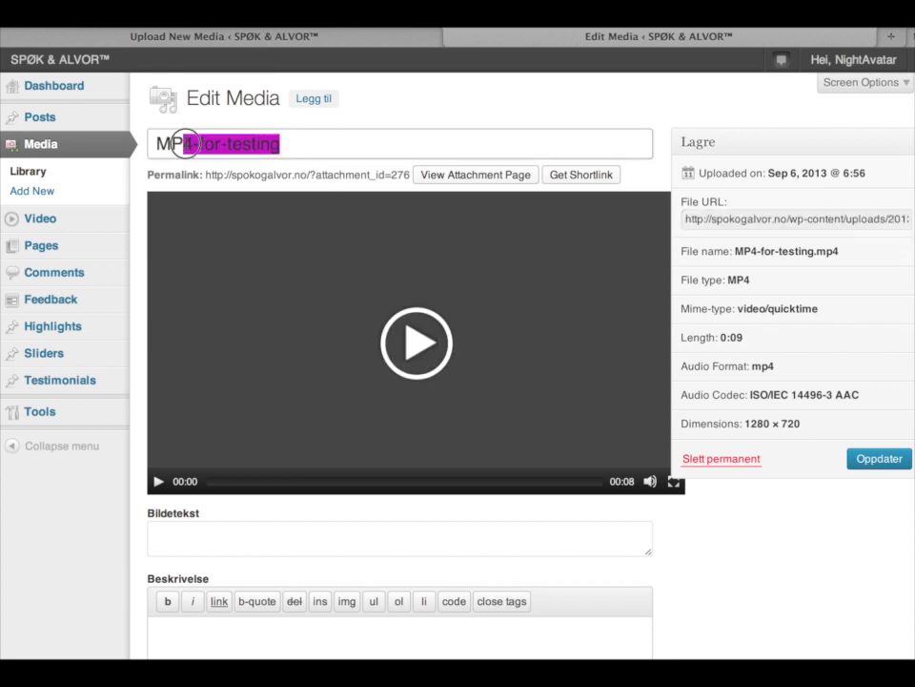
click(184, 144)
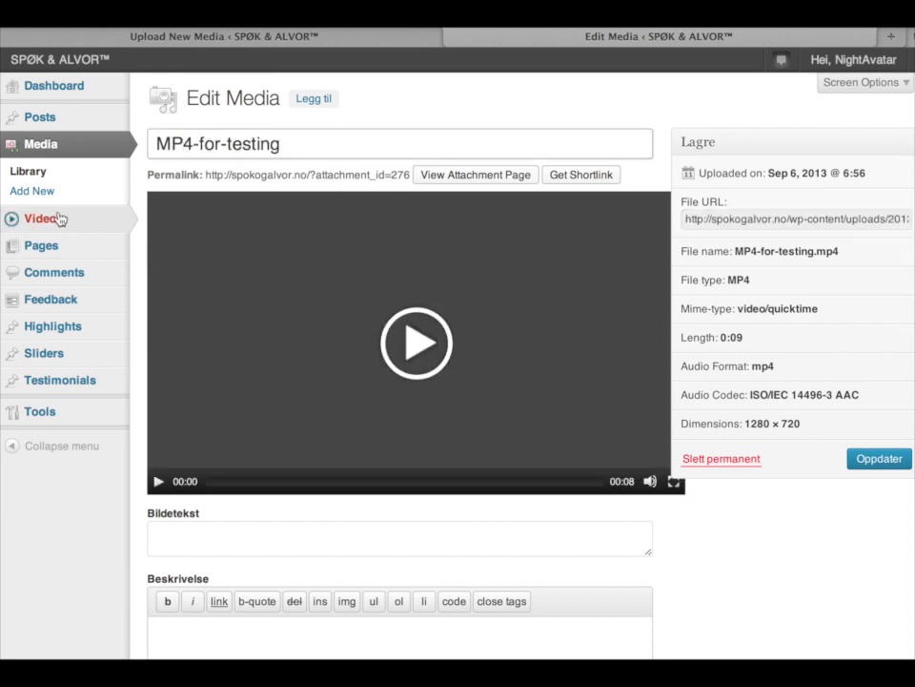
mouse_move(60, 219)
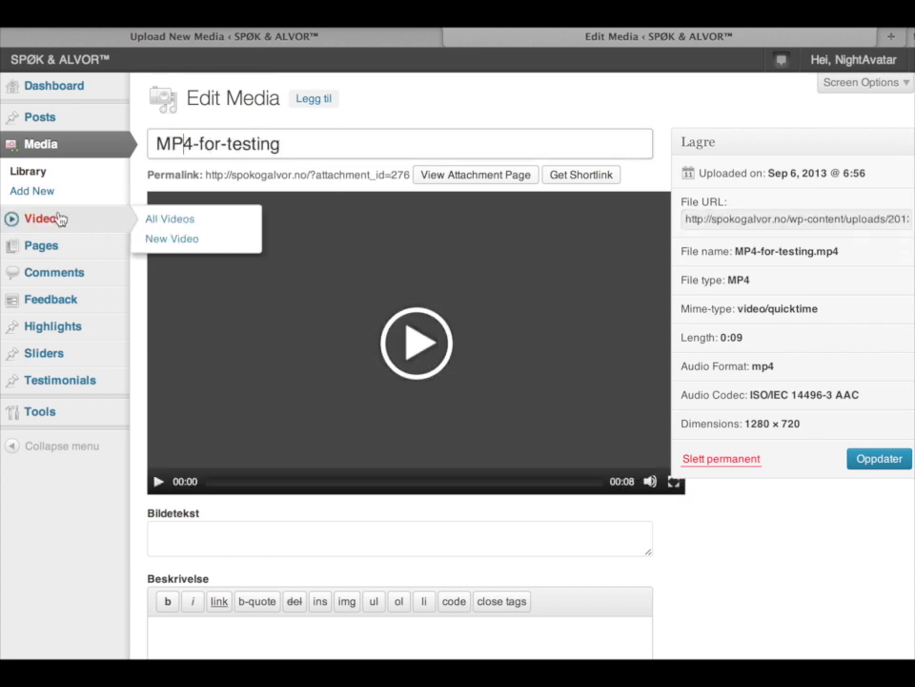
click(174, 239)
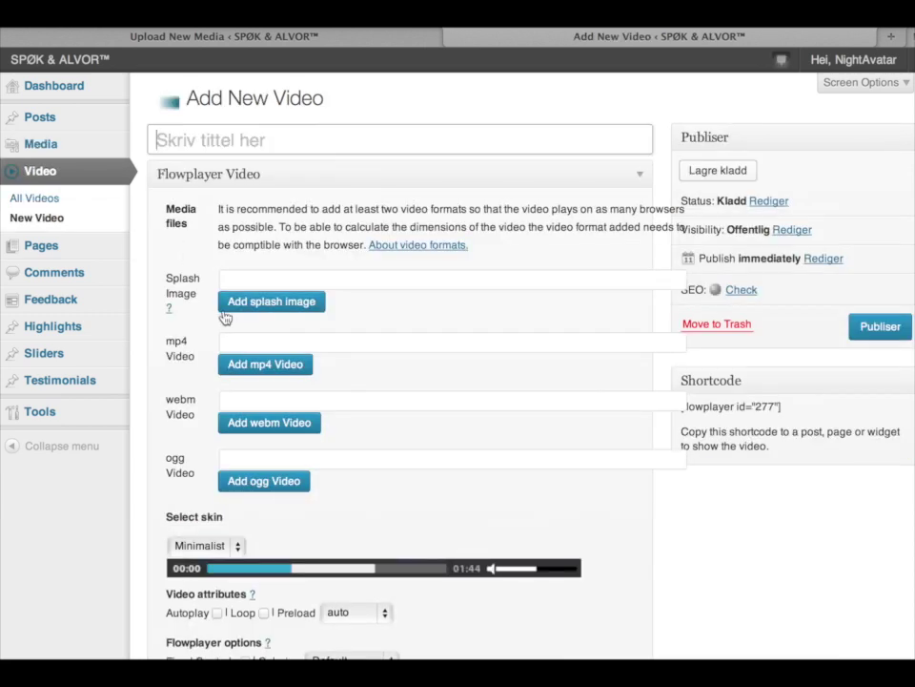
click(250, 345)
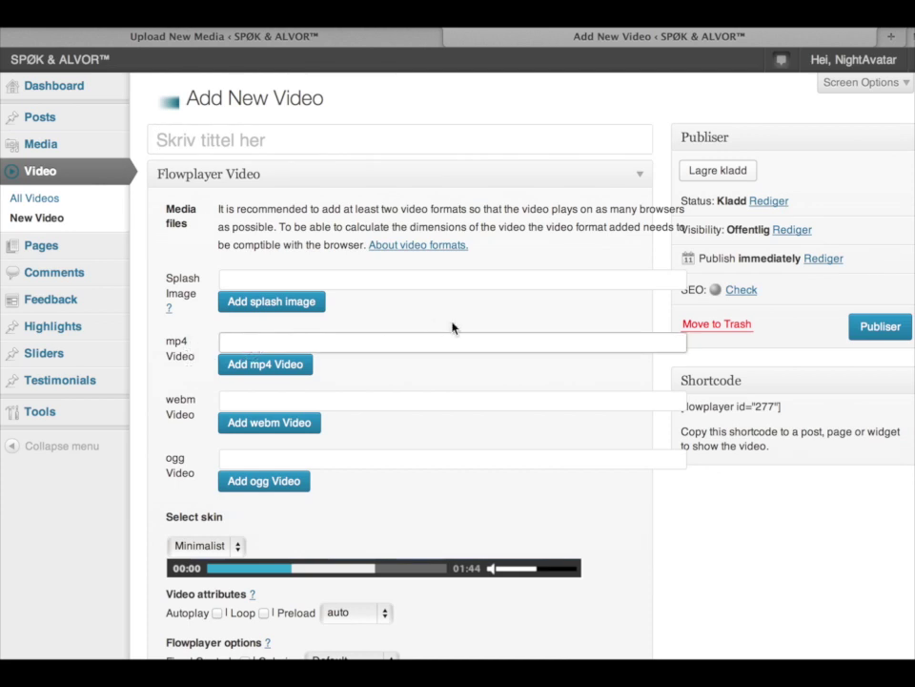
text(http://spokogalvor.no/wp-content/uploads/2013/09/MP4-for-testing.mp4)
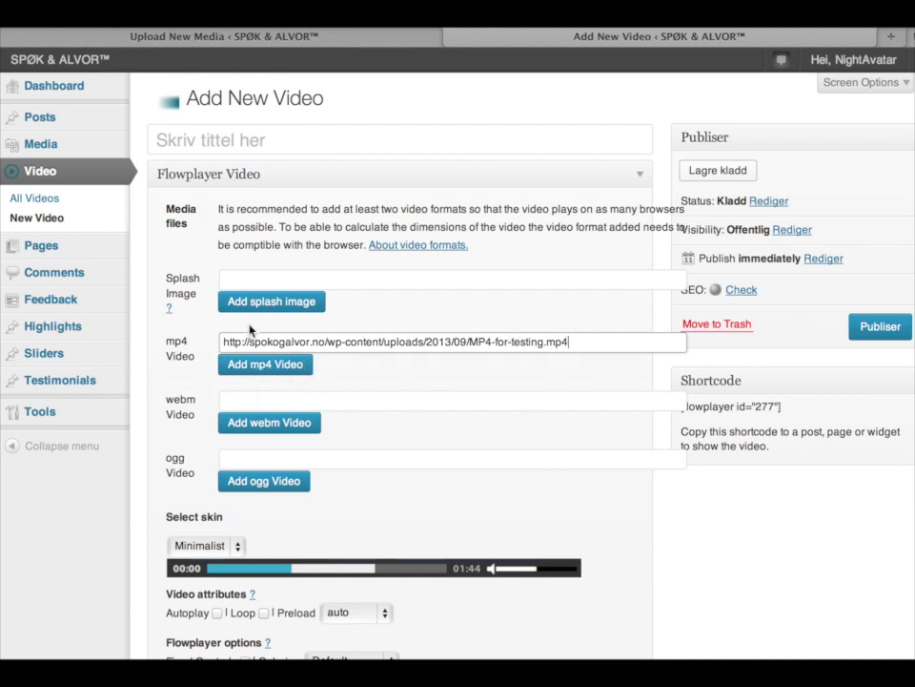
click(250, 363)
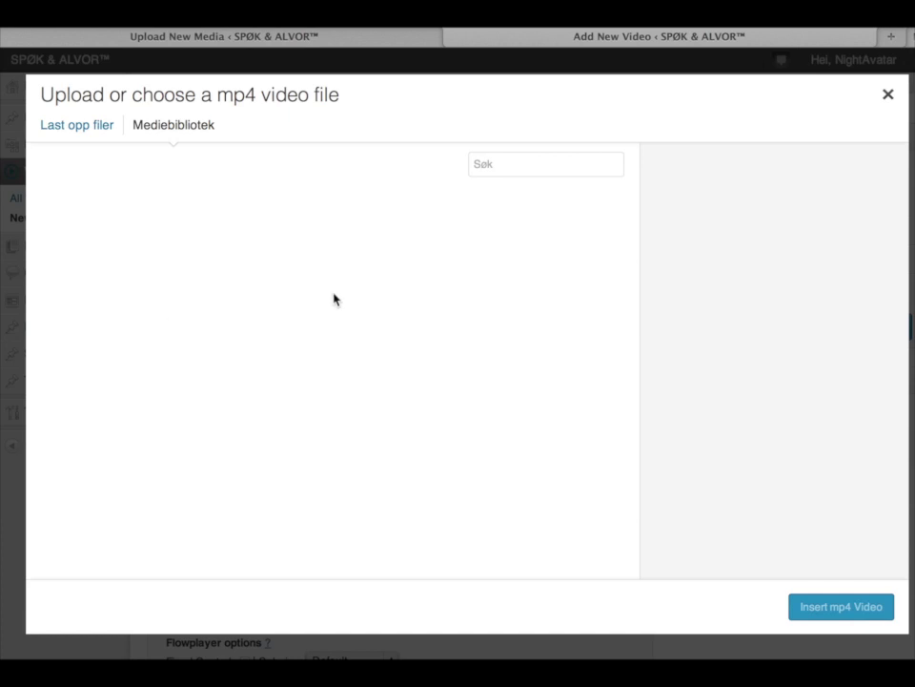
click(193, 129)
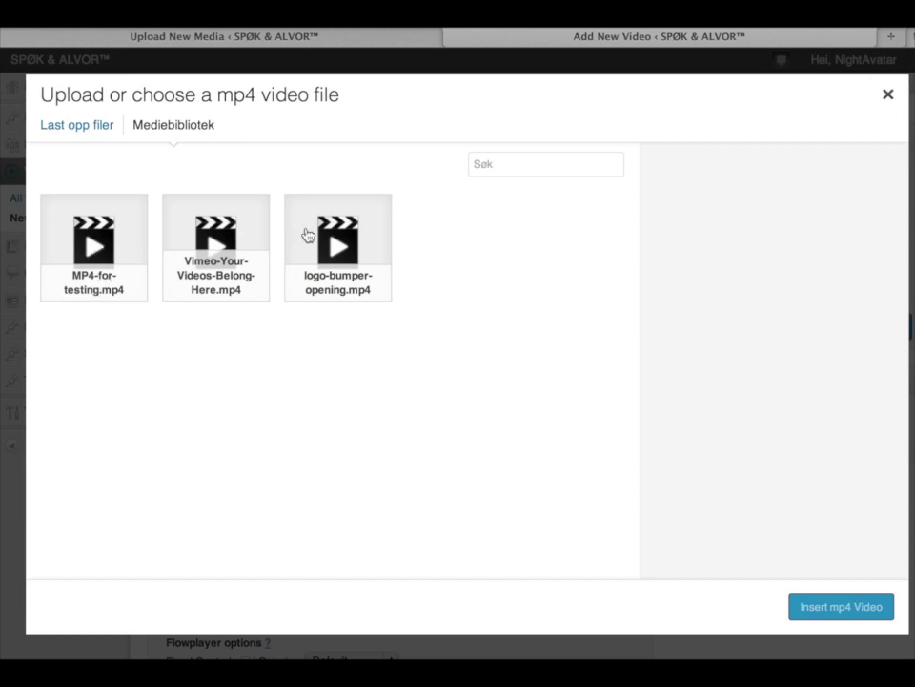
click(106, 247)
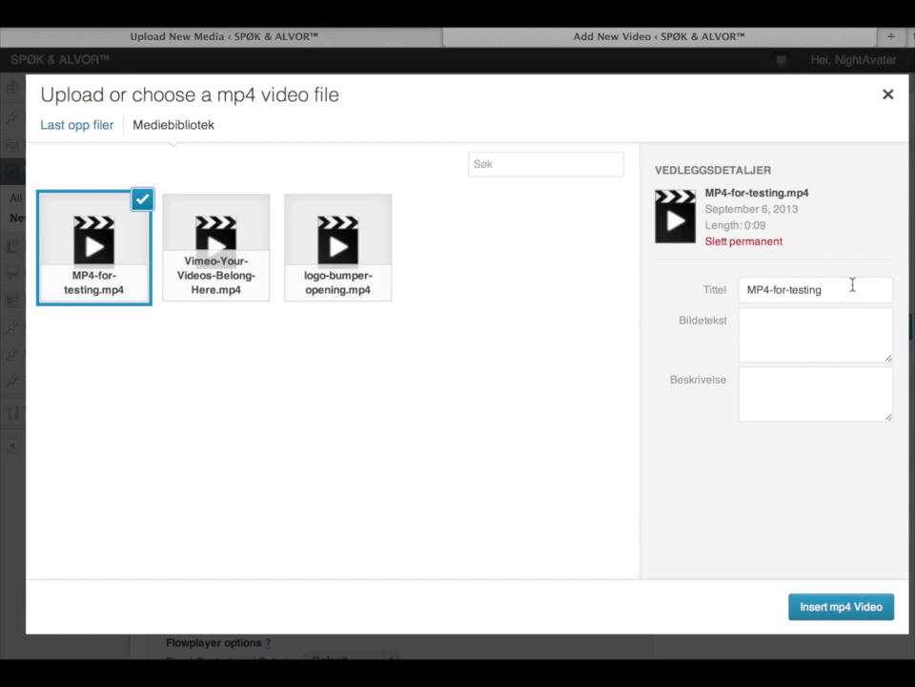
drag(848, 290, 733, 288)
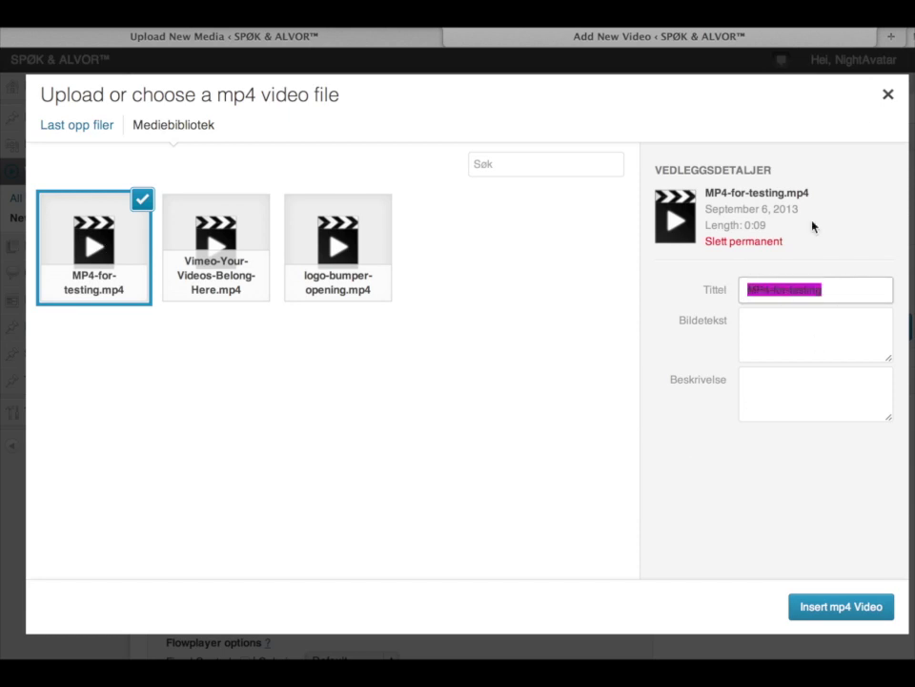
click(887, 98)
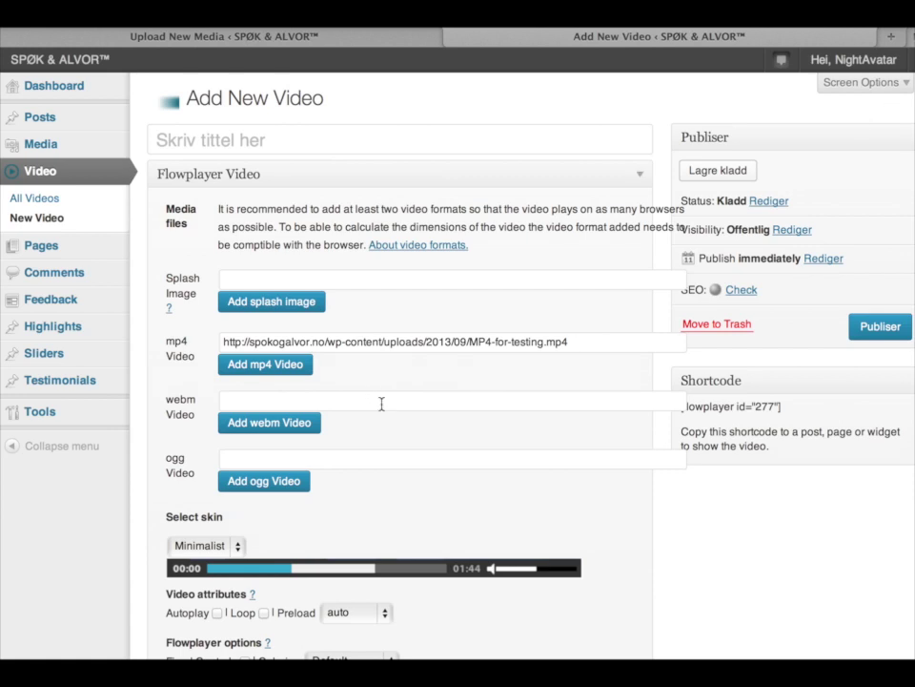
scroll(380, 402, down, 3)
scroll(381, 409, up, 1)
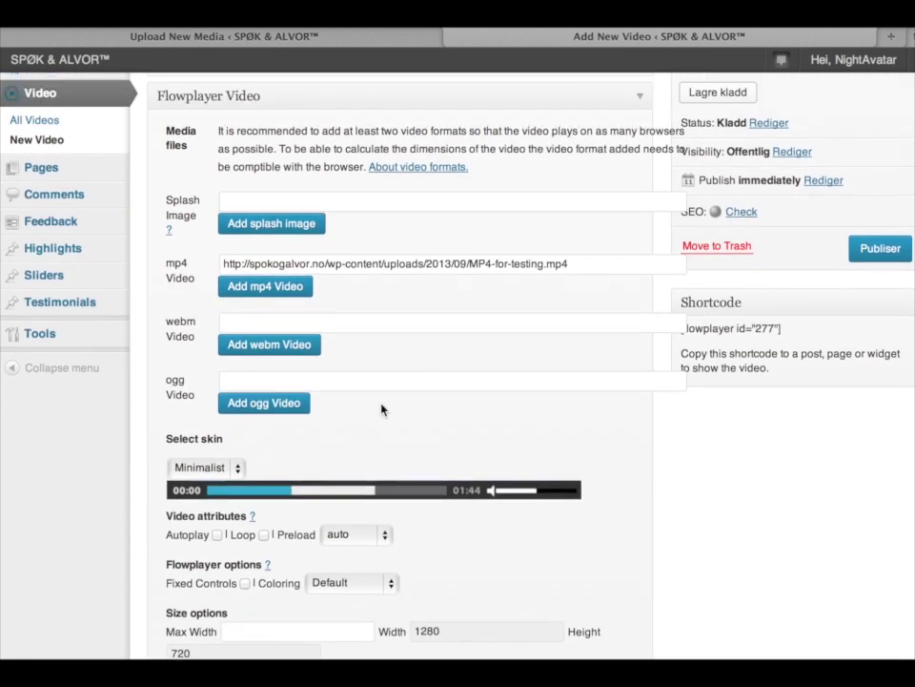
click(330, 199)
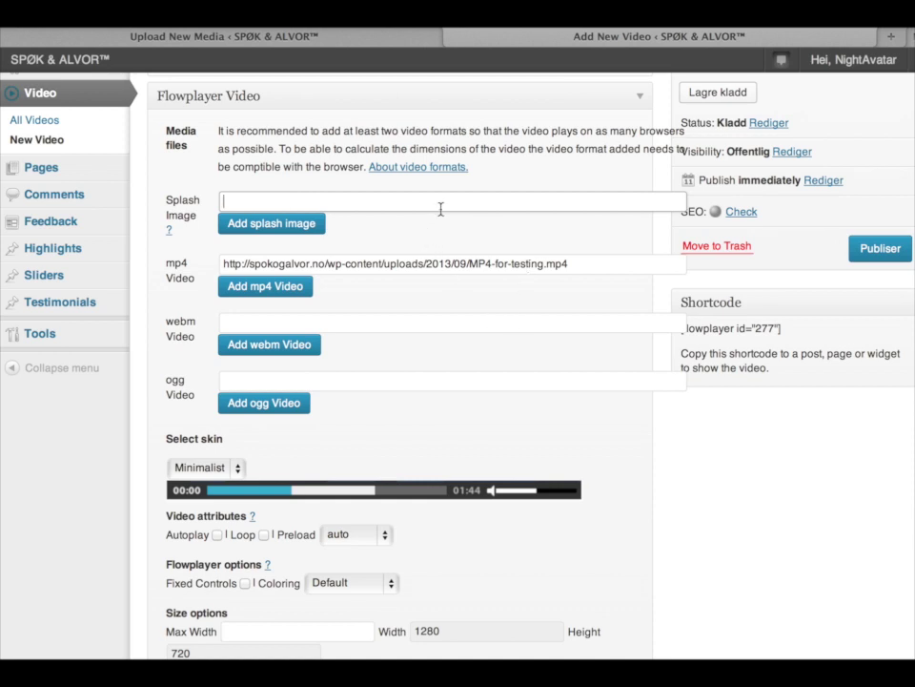
scroll(482, 360, down, 1)
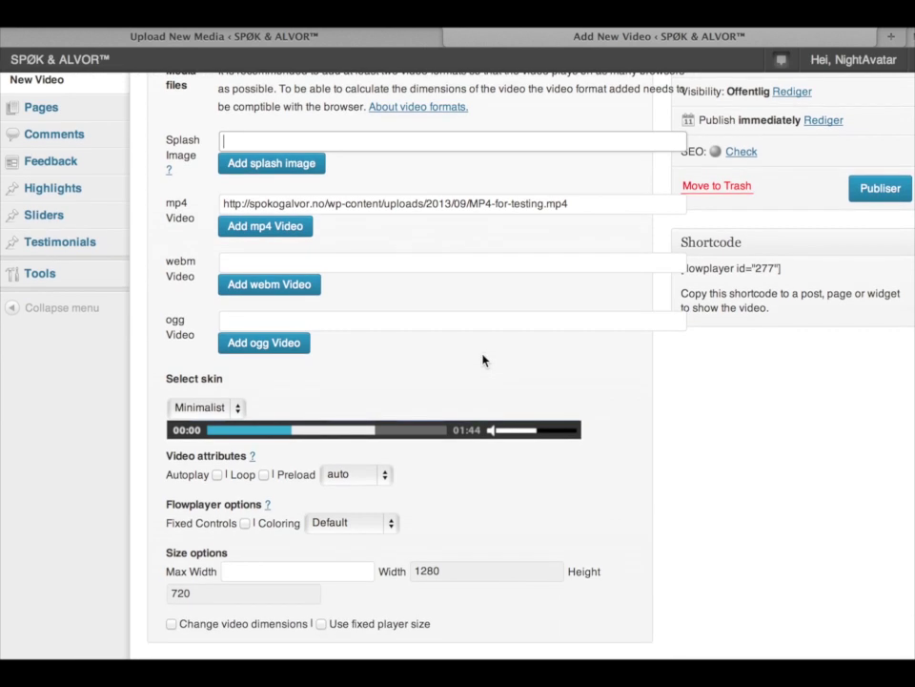
scroll(482, 359, up, 1)
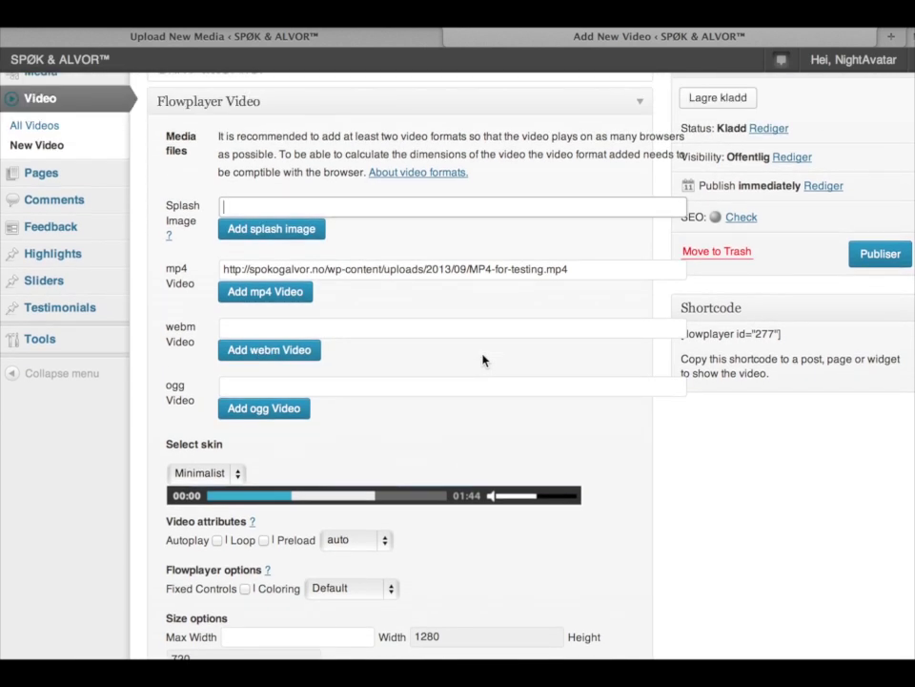
Step: Enable changing the video dimensions and set the width to 100% and the height to auto
scroll(482, 359, down, 2)
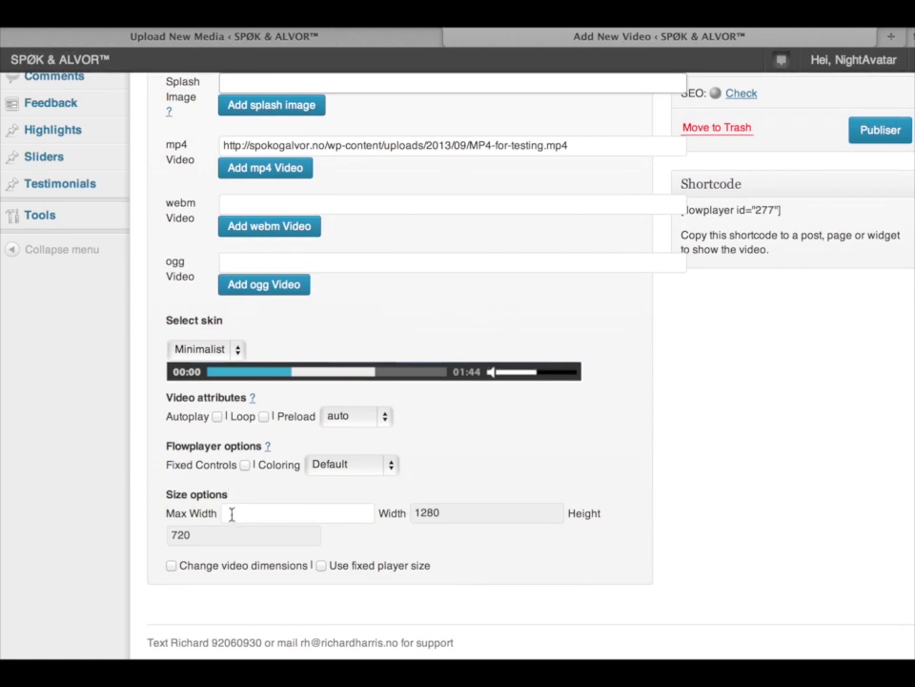
click(172, 565)
drag(464, 513, 338, 515)
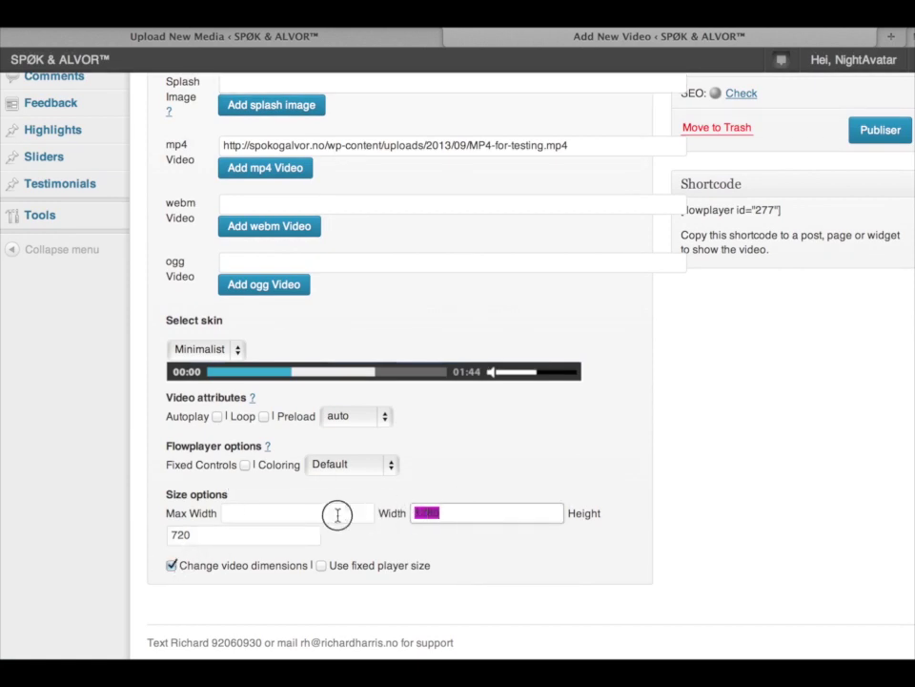
text(100)
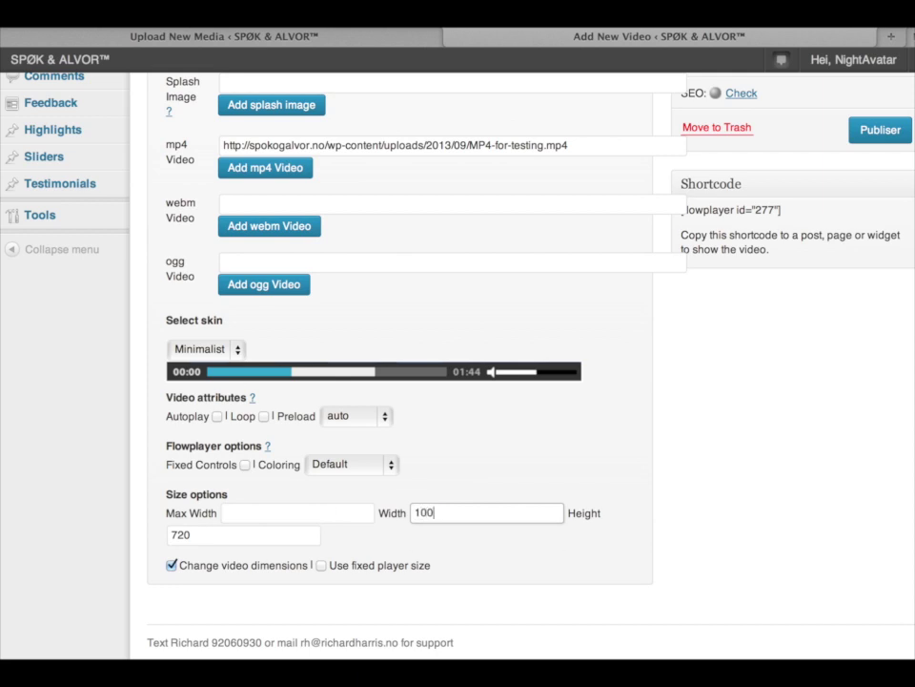
text(%)
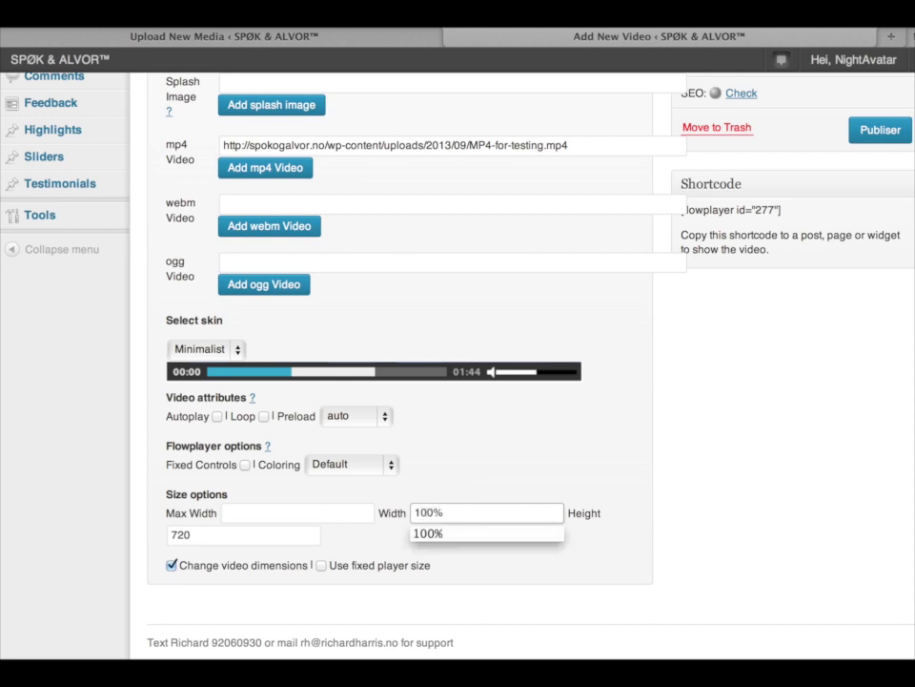
double_click(181, 532)
text(a)
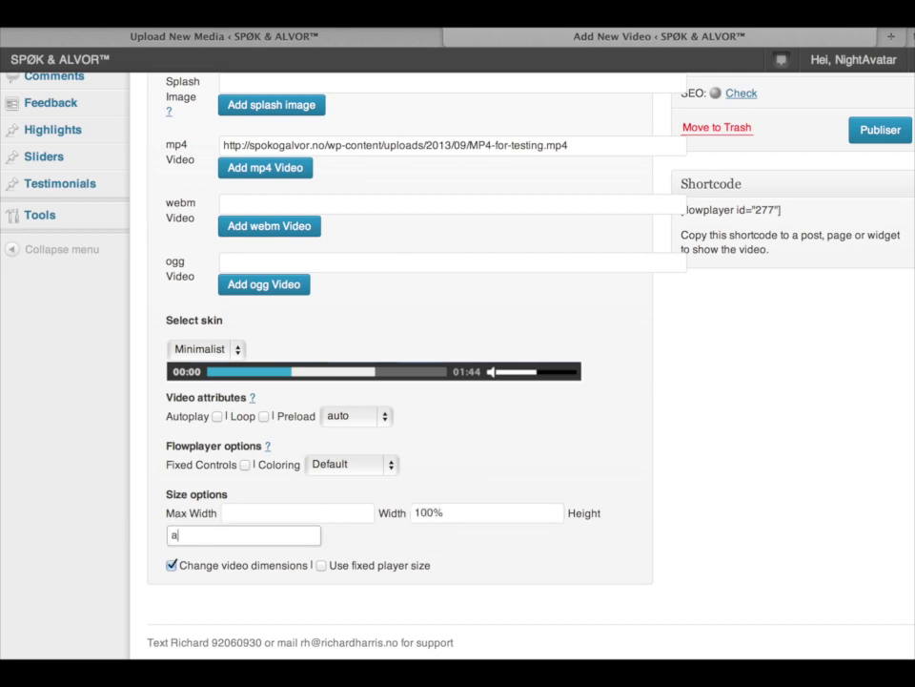
text(uto)
Step: Publish the video entry and copy its flowplayer shortcode
scroll(534, 574, up, 3)
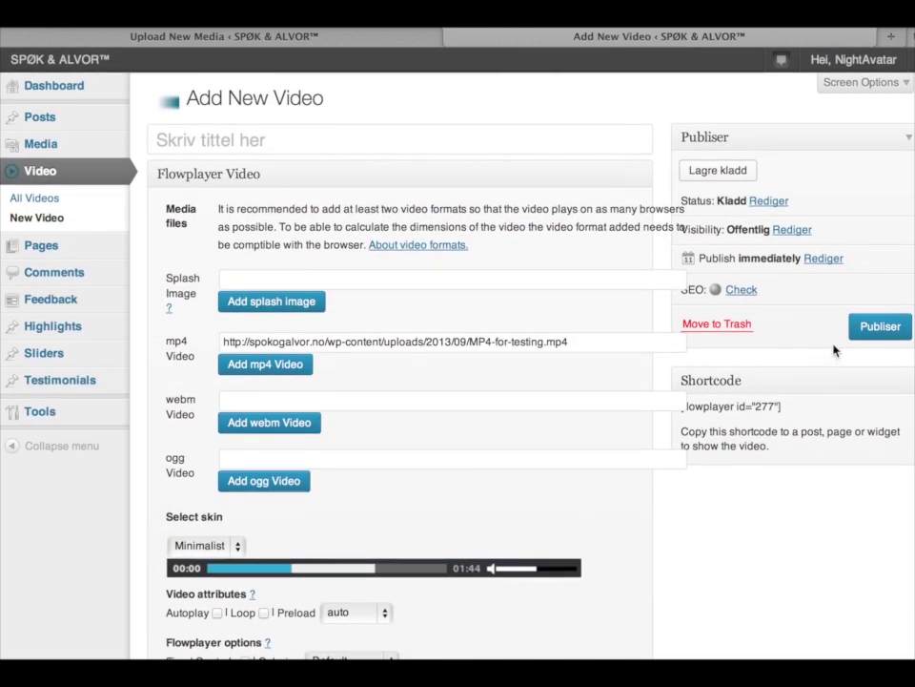
double_click(763, 406)
click(880, 329)
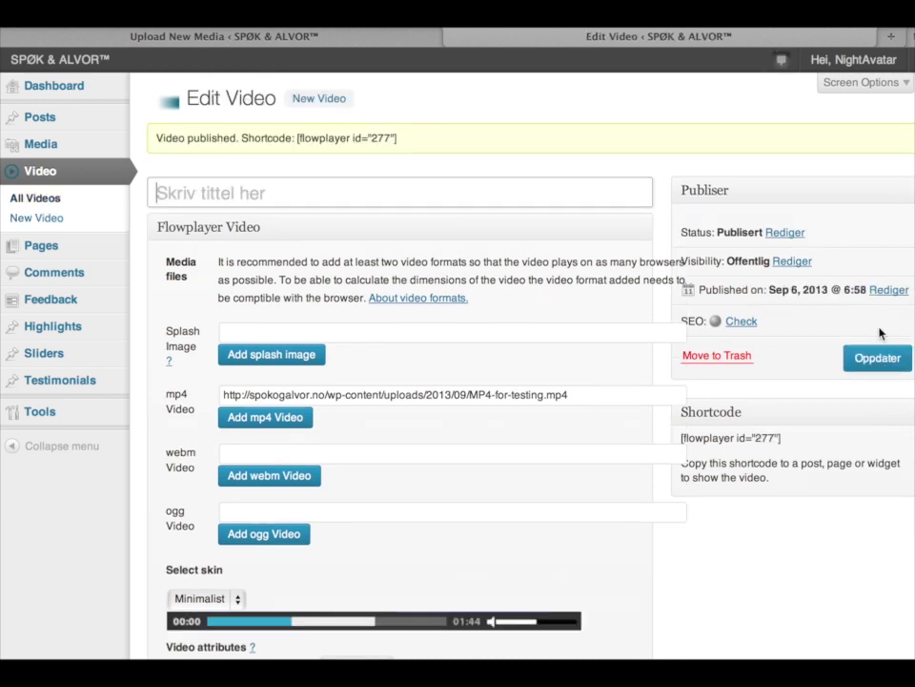
double_click(391, 137)
drag(391, 137, 295, 131)
key(super+c)
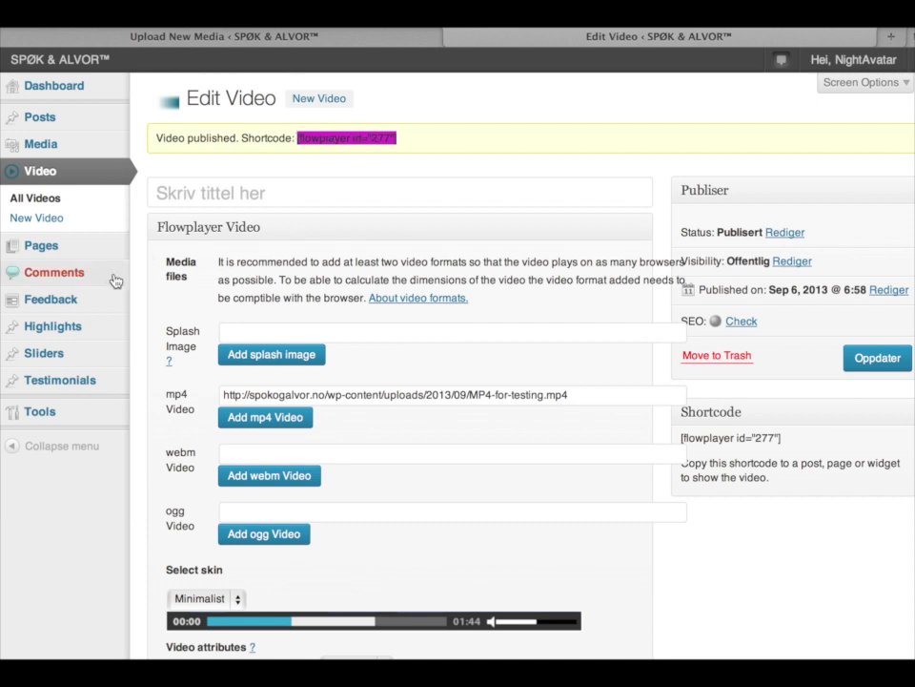
Step: Create a new post and give it the title "New MP4 video test"
mouse_move(102, 257)
mouse_move(75, 125)
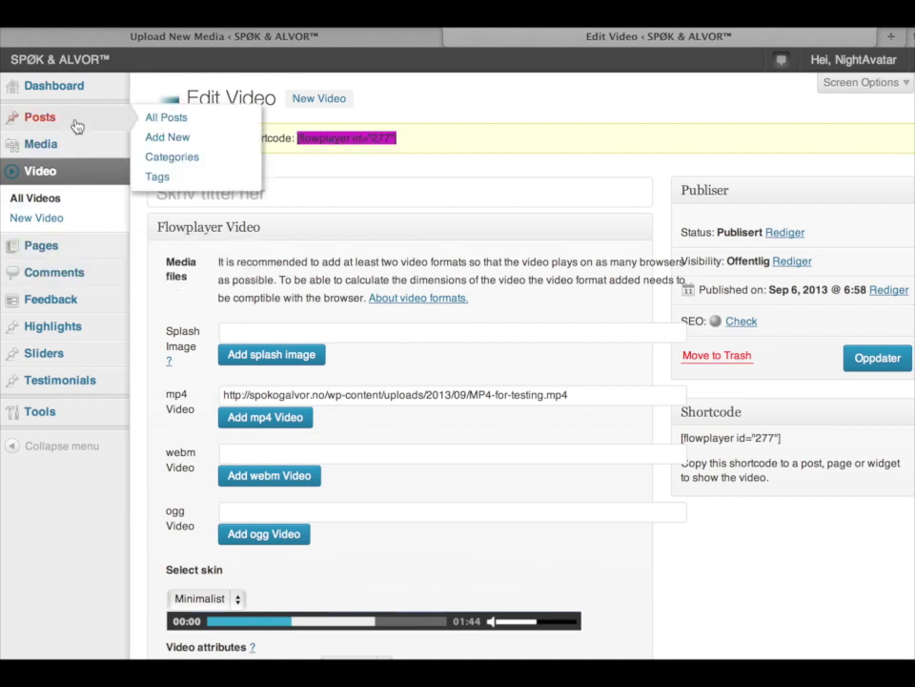
click(169, 139)
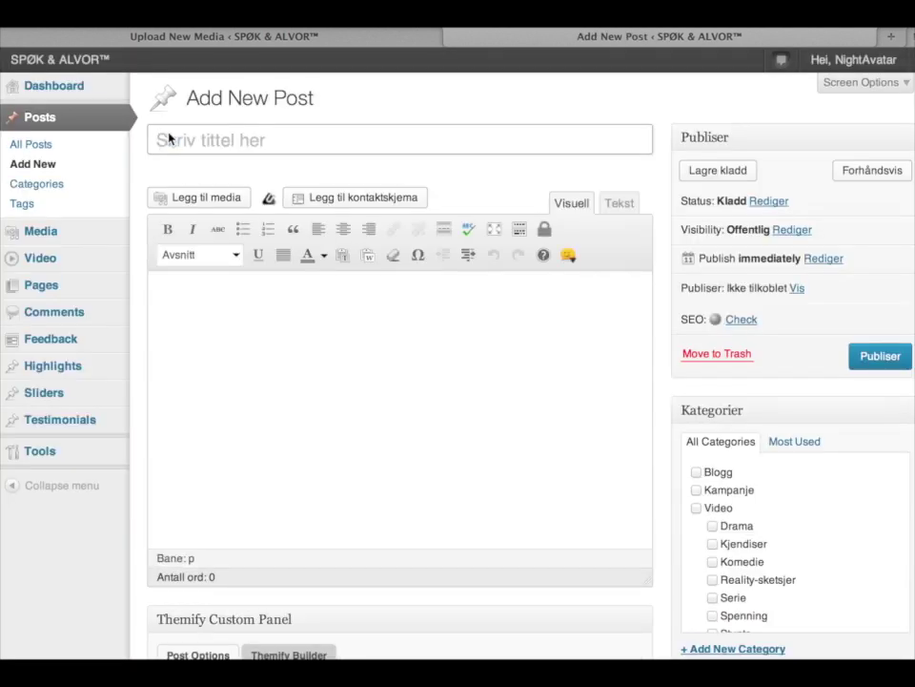
mouse_move(78, 298)
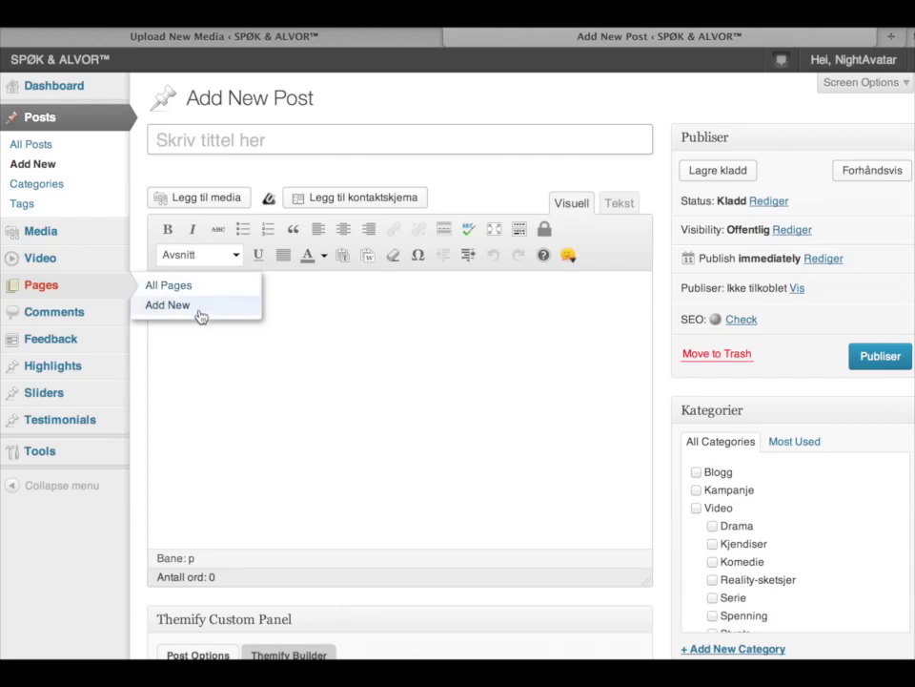
click(323, 140)
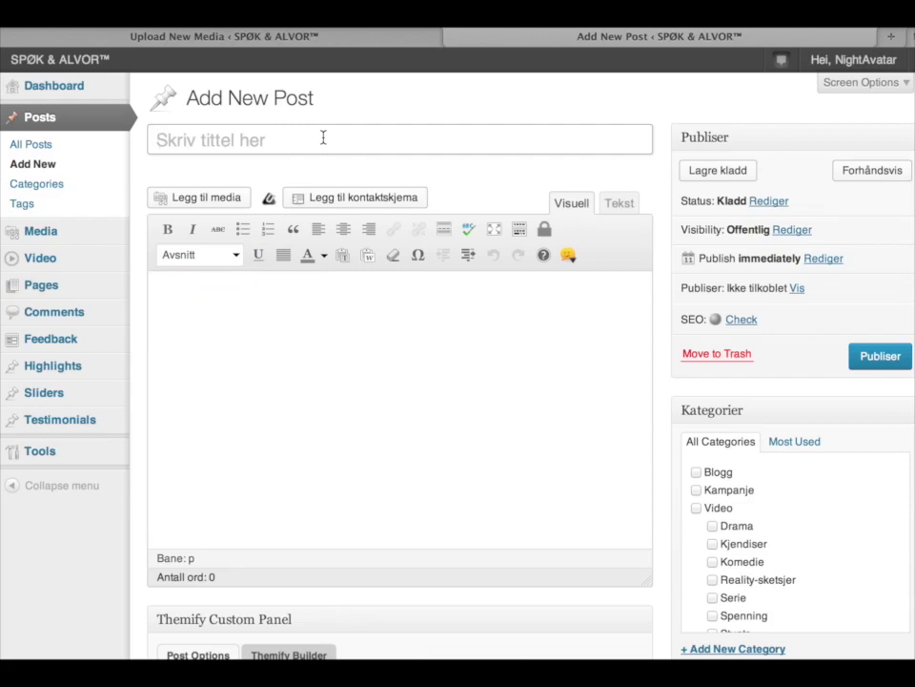
click(323, 139)
text(Ne)
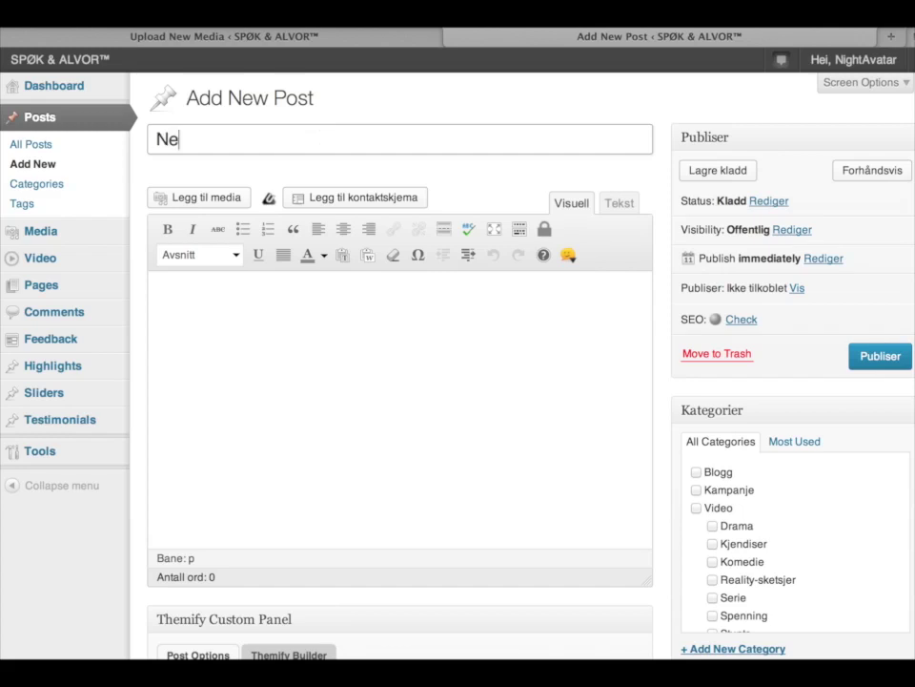
text(w MP4 )
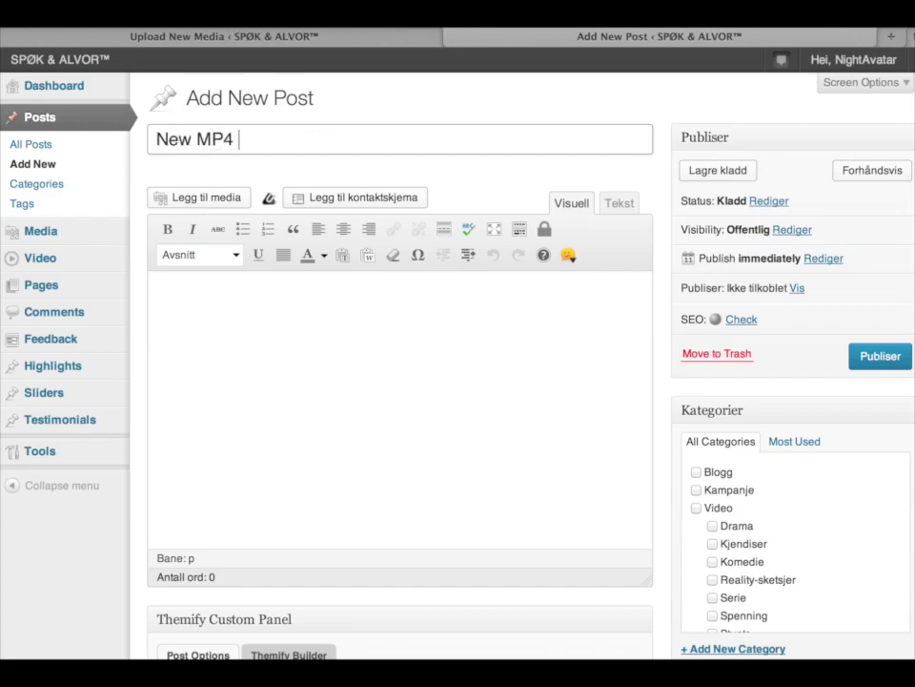
text(video test)
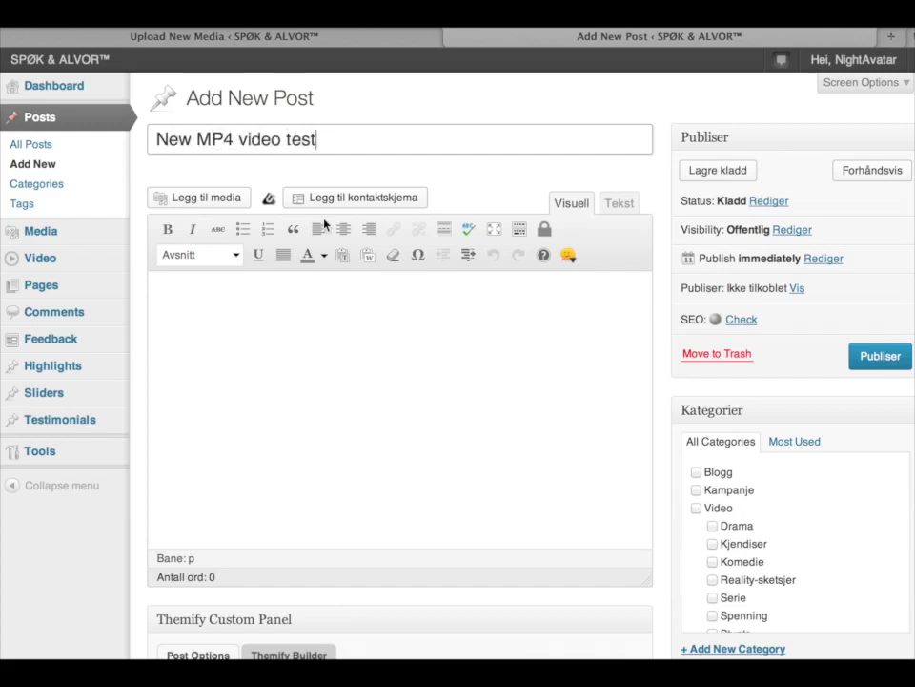
Step: Paste the copied shortcode into the post body and add "Video headline title" above it, formatted as Overskrift 2
click(315, 372)
key(super+v)
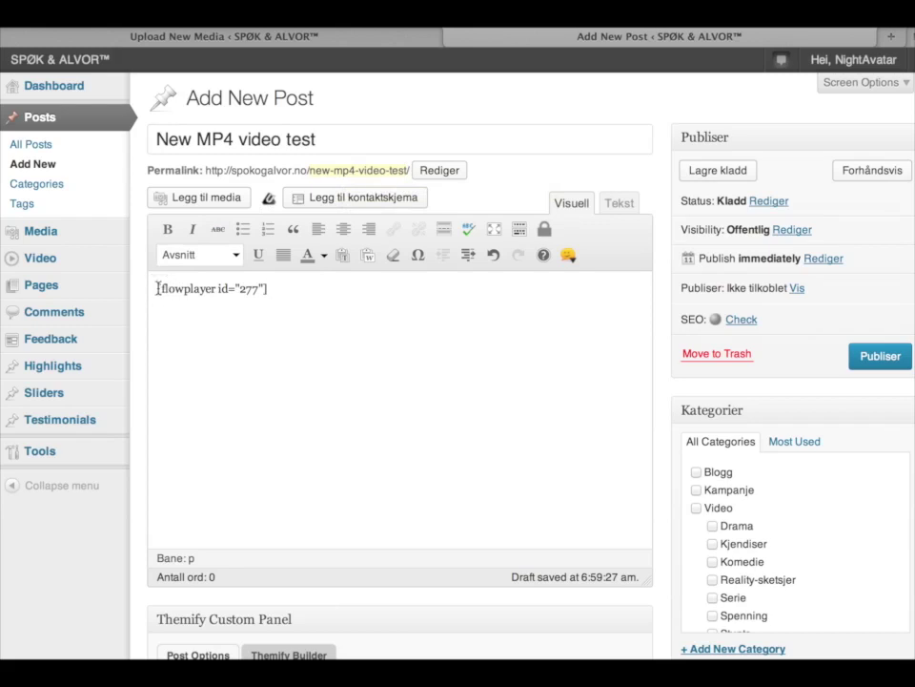
key(Return)
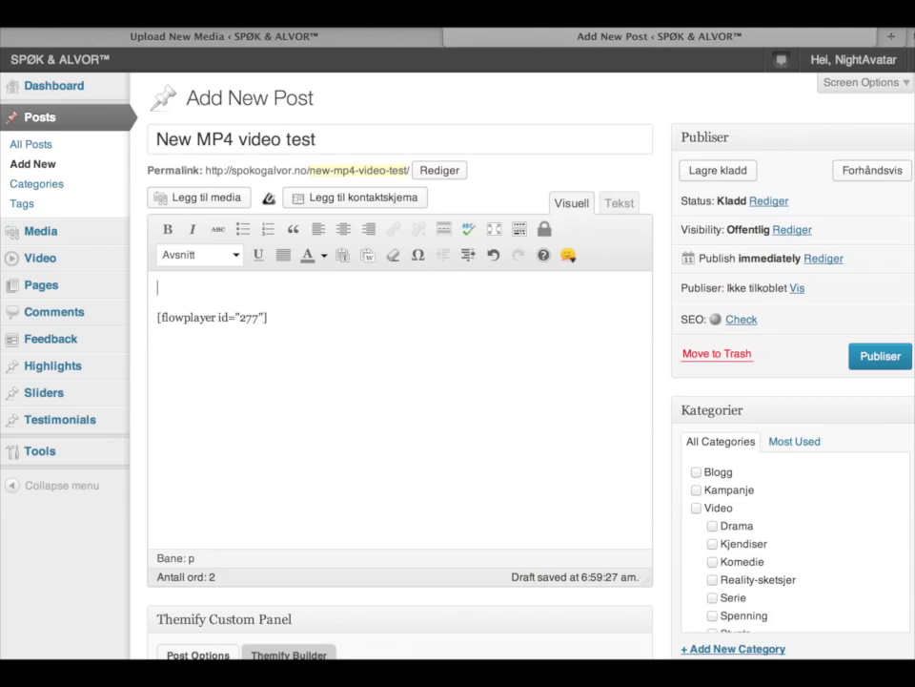
text(Video headline title)
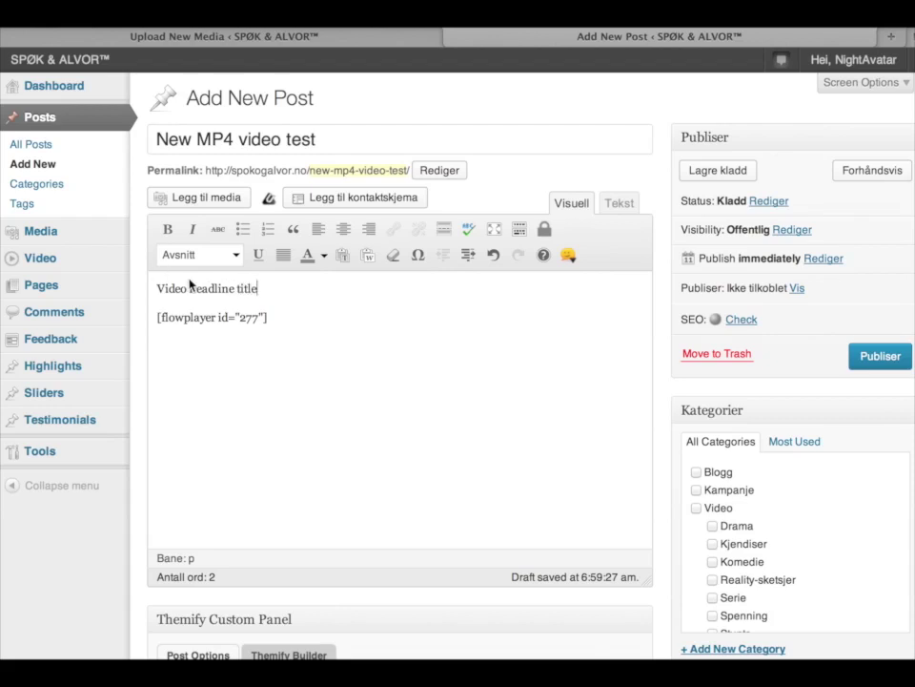
click(205, 254)
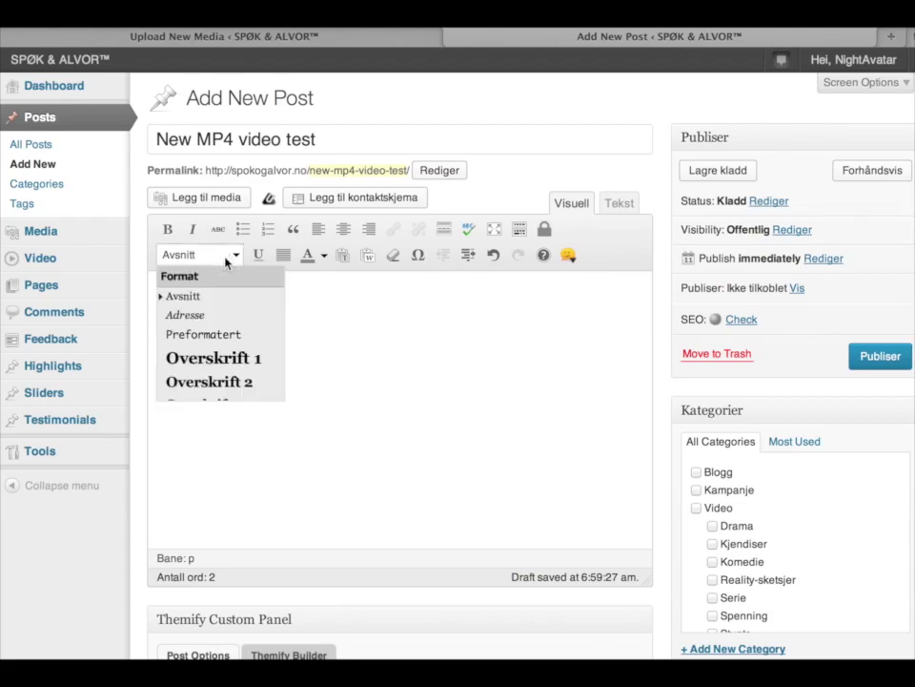
click(238, 382)
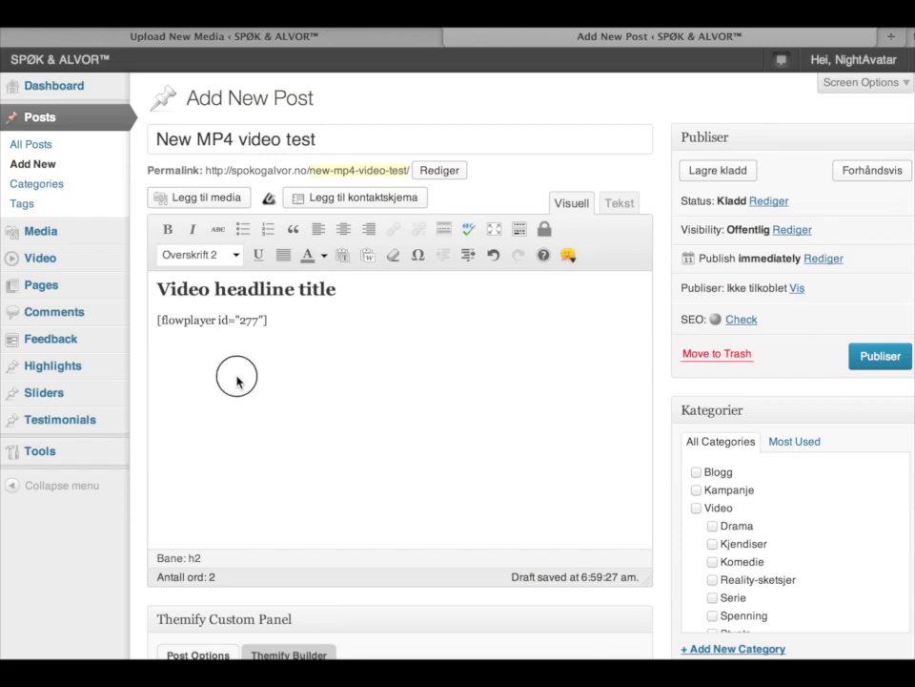
Step: Below the shortcode, write "Write some text about the video, using as many keywords (potential search words) for the video as possible."
click(237, 381)
text(Wr)
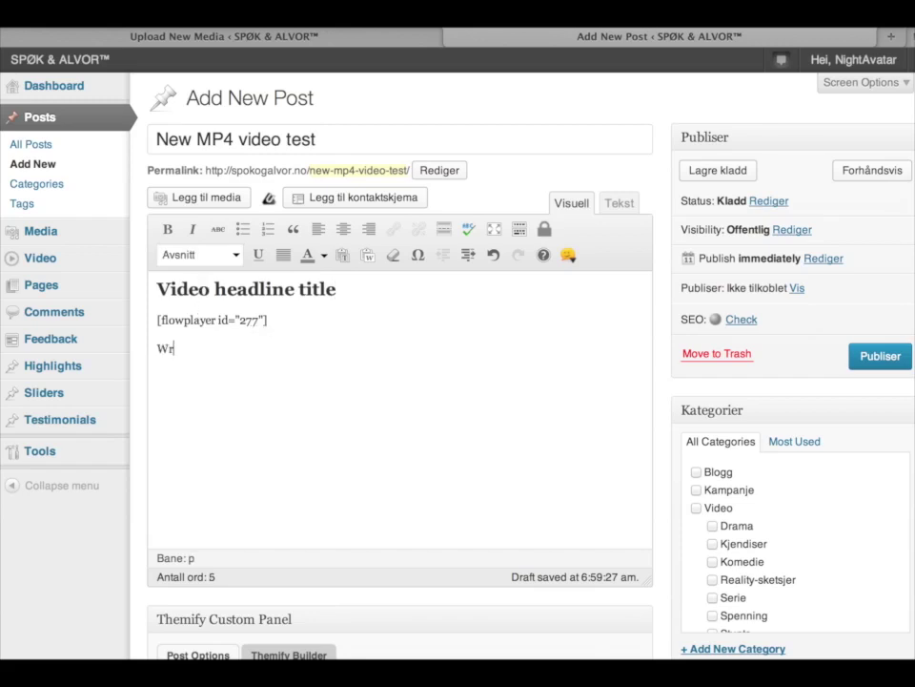
text(ite some text about the )
text(video, using )
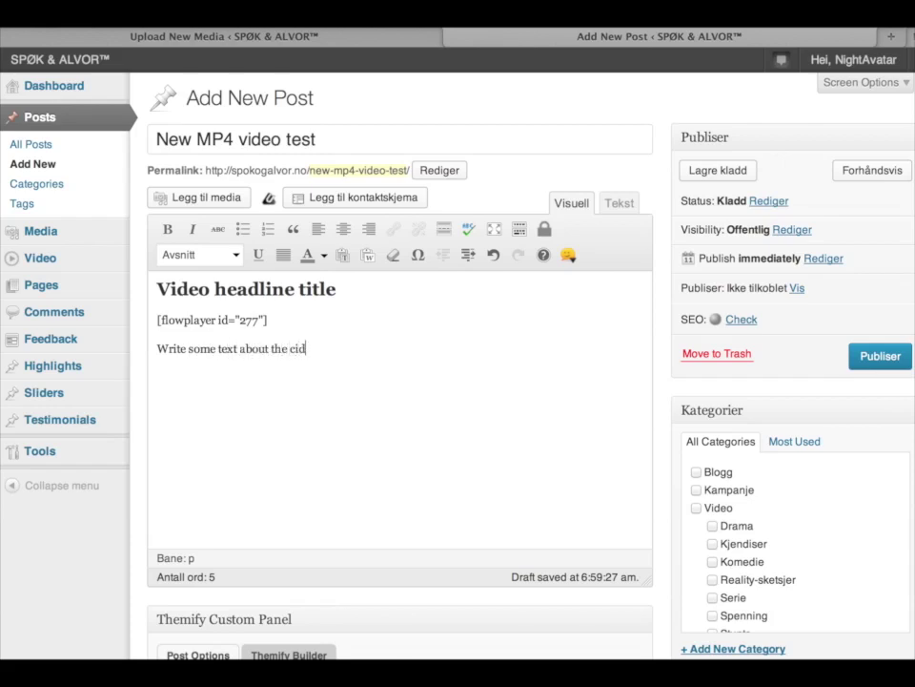
text(as m)
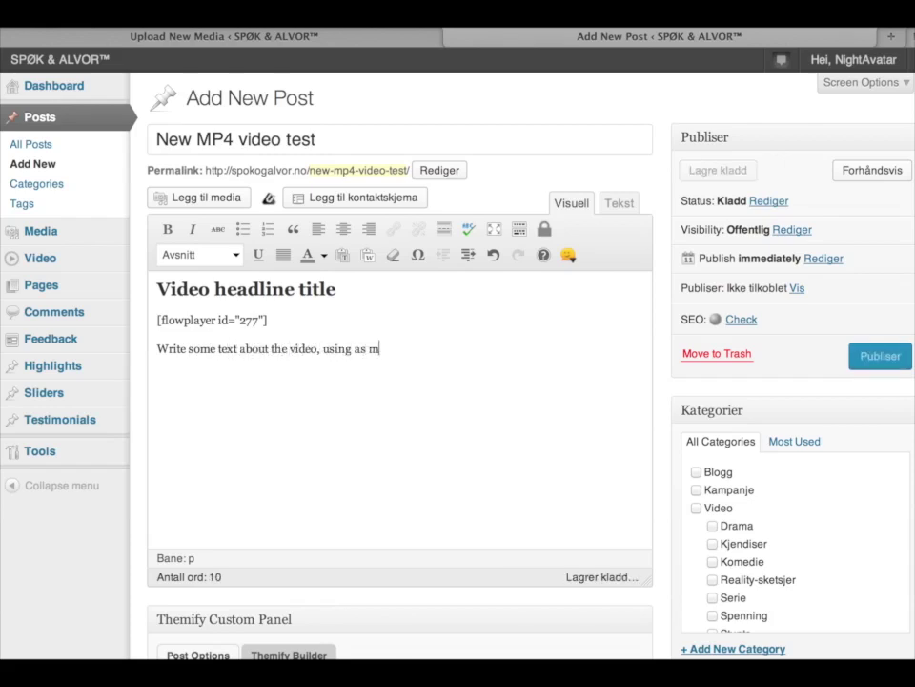
text(any keywords (p)
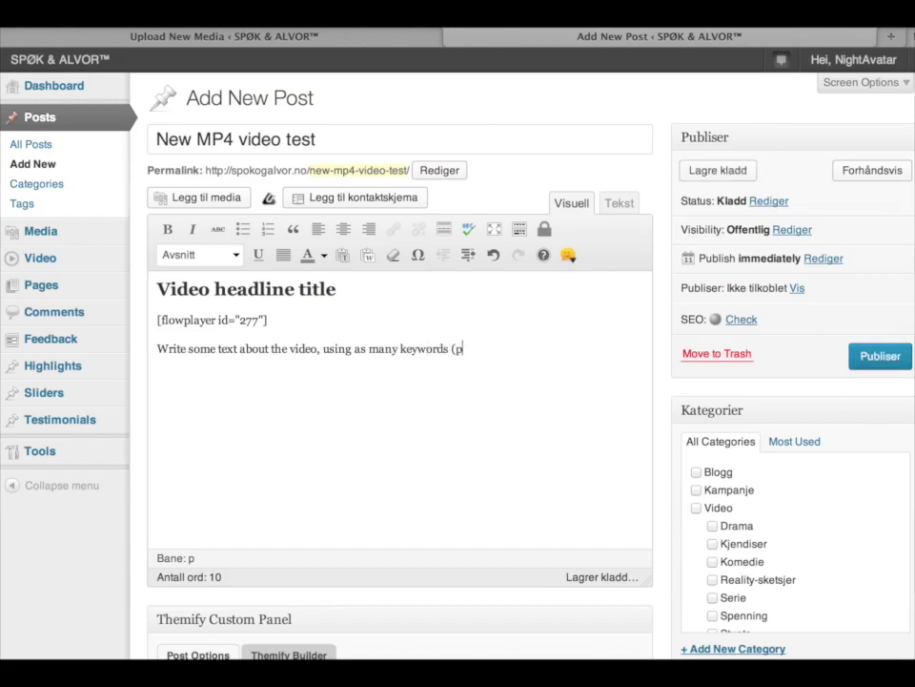
text(otential search words)
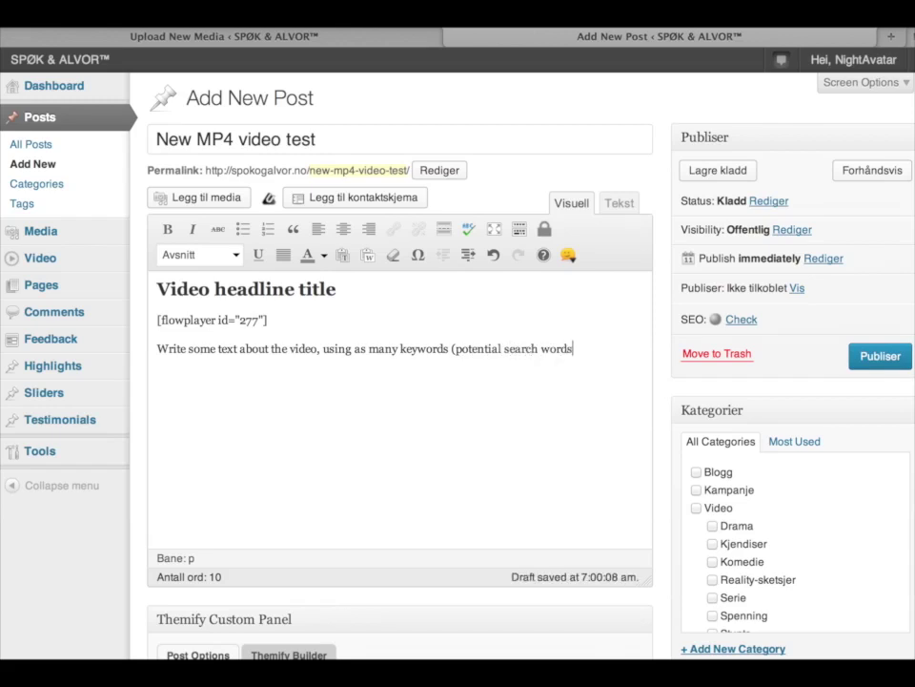
text() for the video as pos)
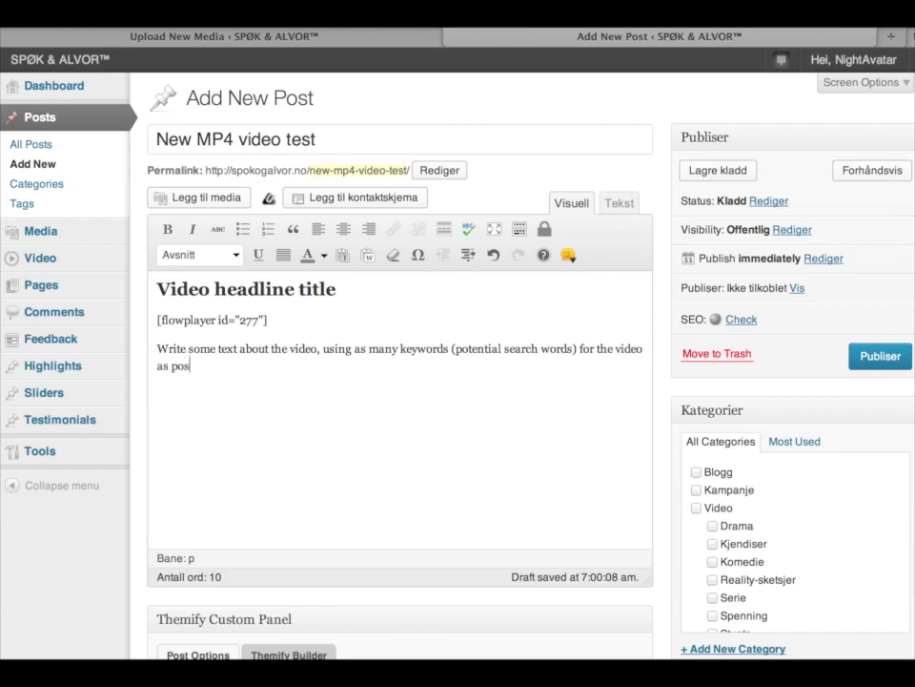
text(sible.)
Step: Review the post content and the Themify Custom Panel's post options, including the Featured Image setting
scroll(359, 402, down, 1)
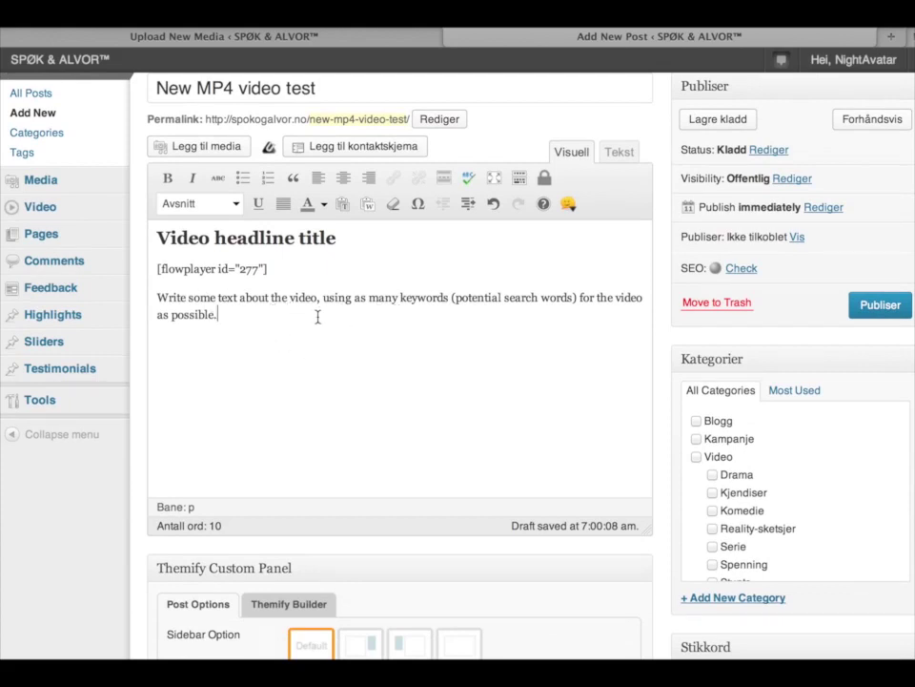
scroll(384, 374, down, 3)
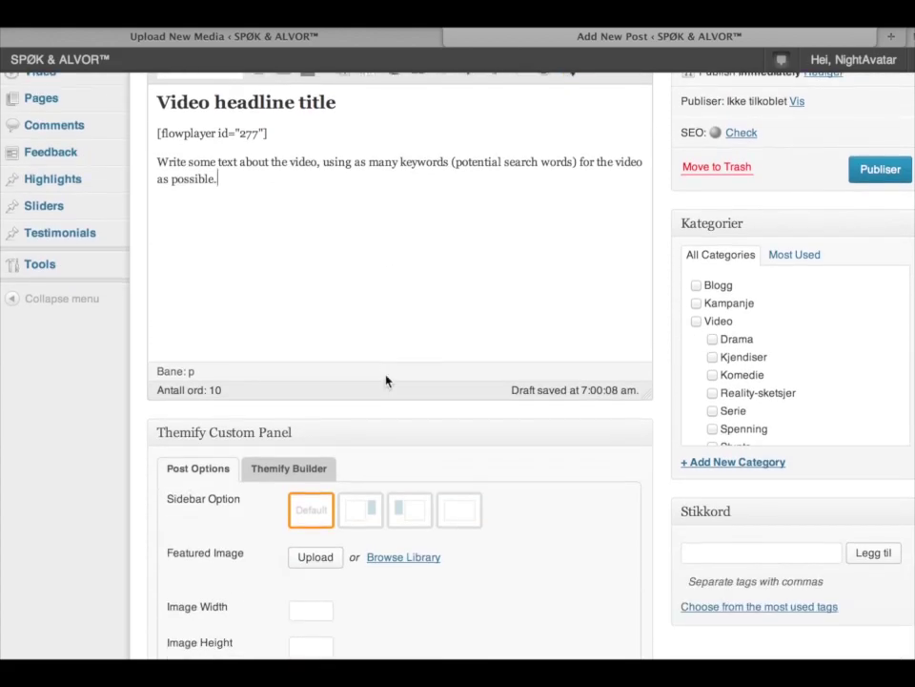
scroll(385, 381, down, 3)
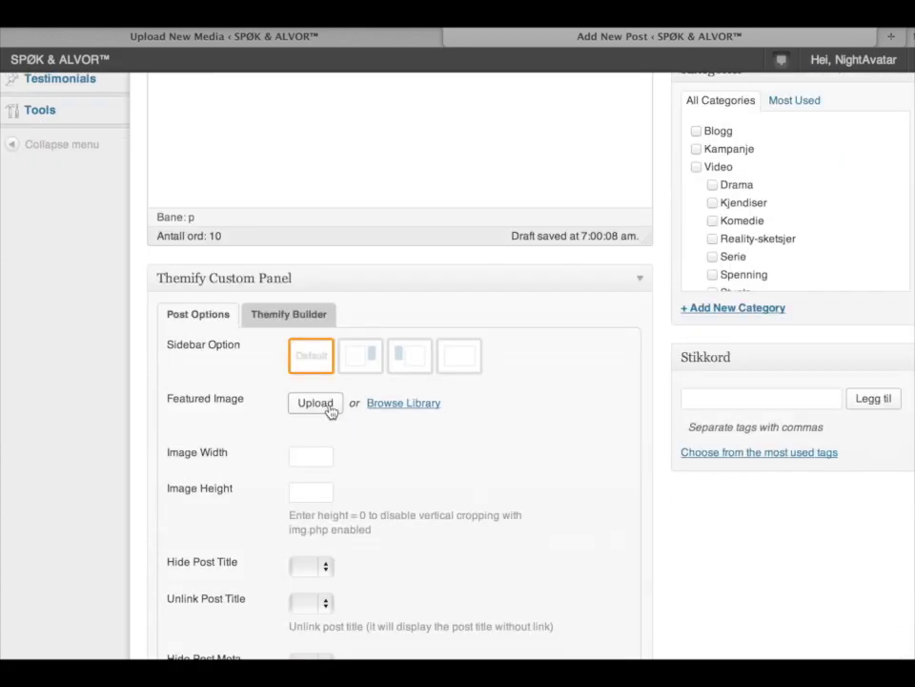
scroll(331, 412, up, 7)
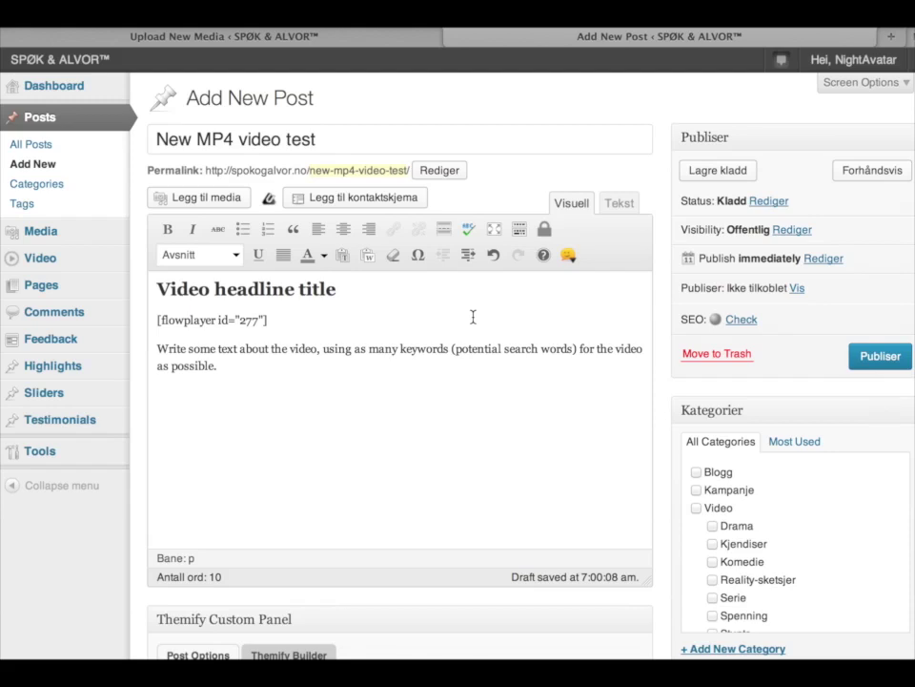
scroll(473, 317, down, 5)
scroll(473, 316, up, 5)
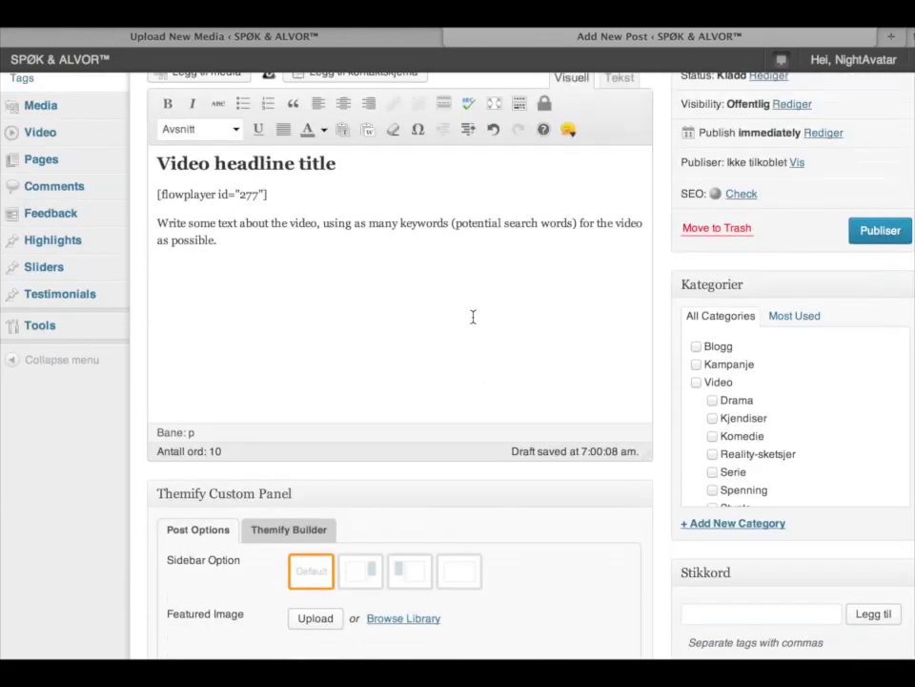
scroll(473, 316, up, 1)
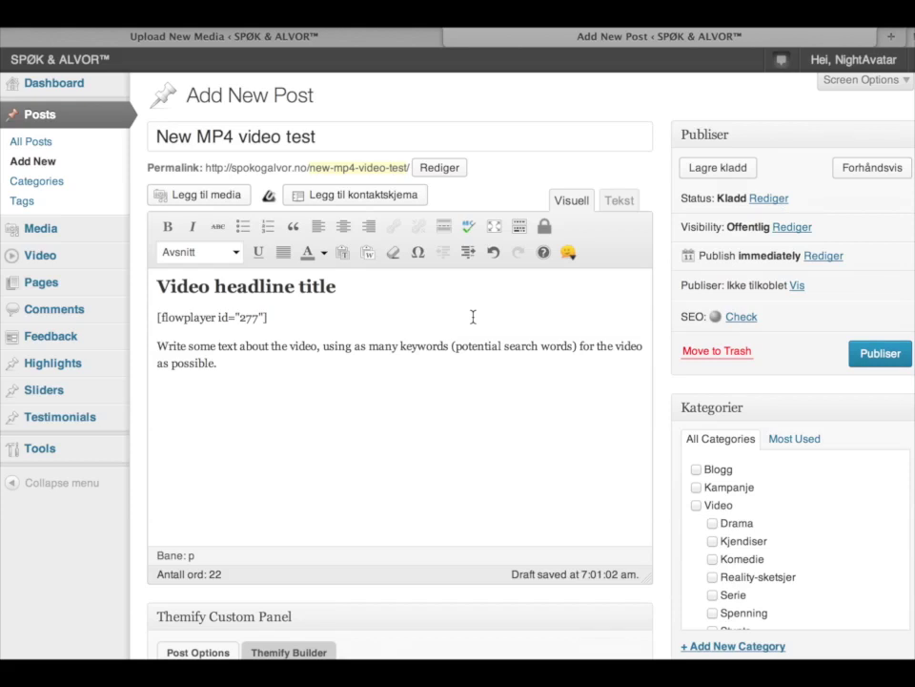
scroll(472, 317, down, 5)
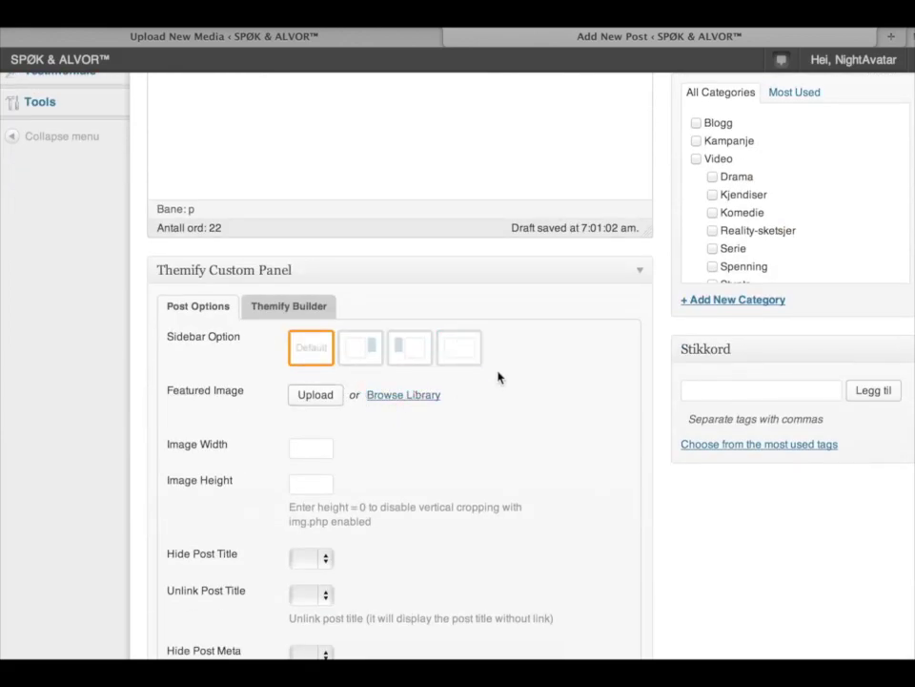
scroll(500, 372, up, 5)
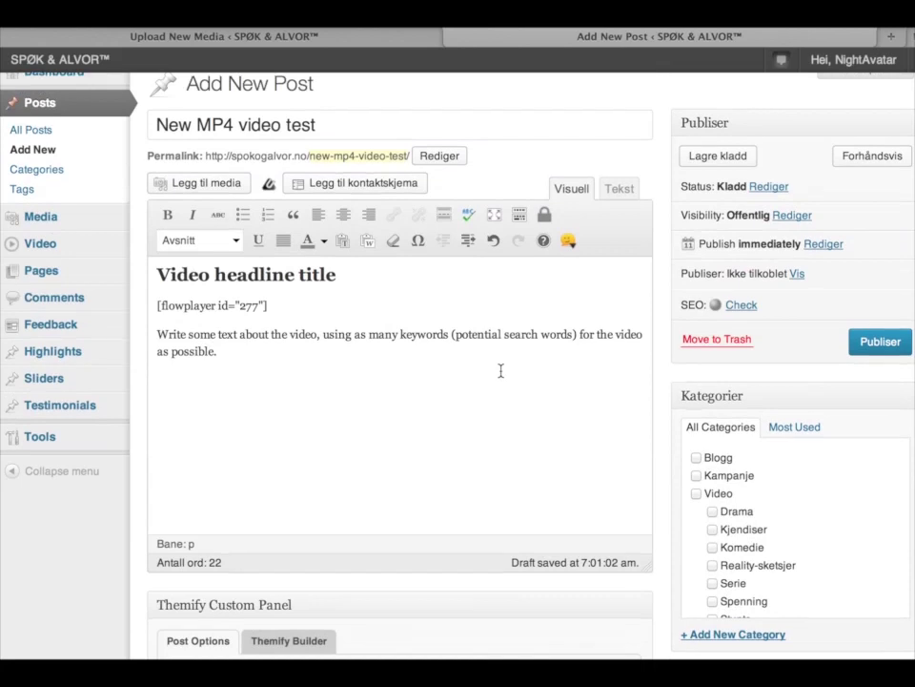
scroll(499, 372, down, 4)
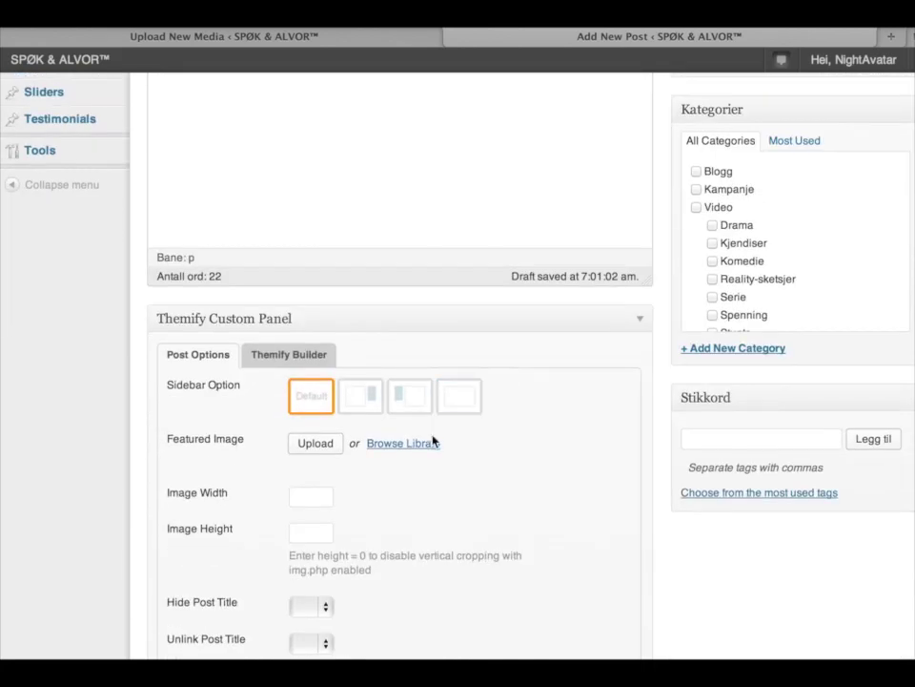
Step: Assign the post to the Video, Drama and Spenning categories and publish it
scroll(547, 431, up, 5)
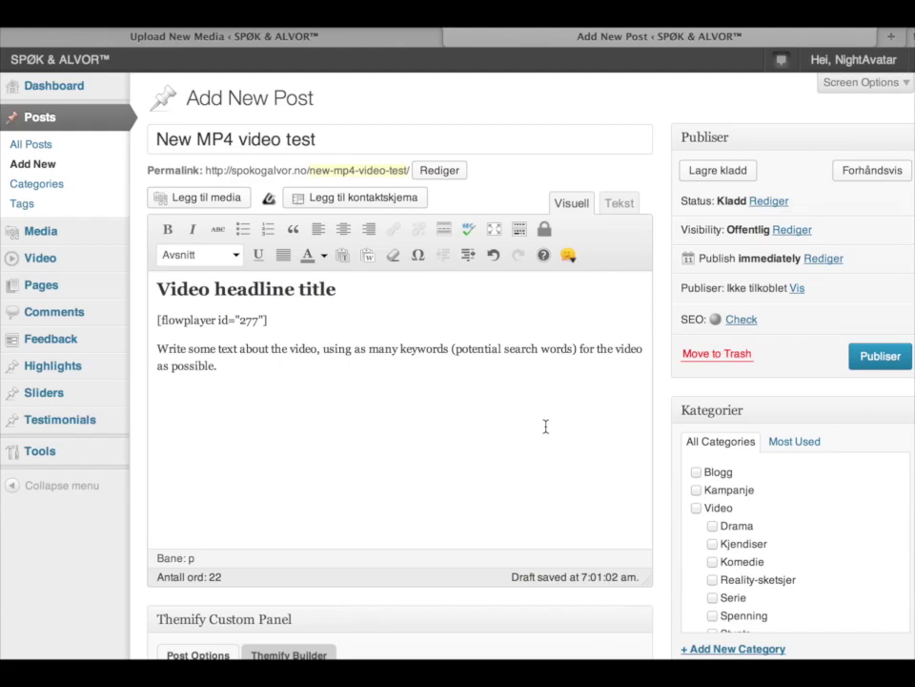
scroll(545, 426, down, 4)
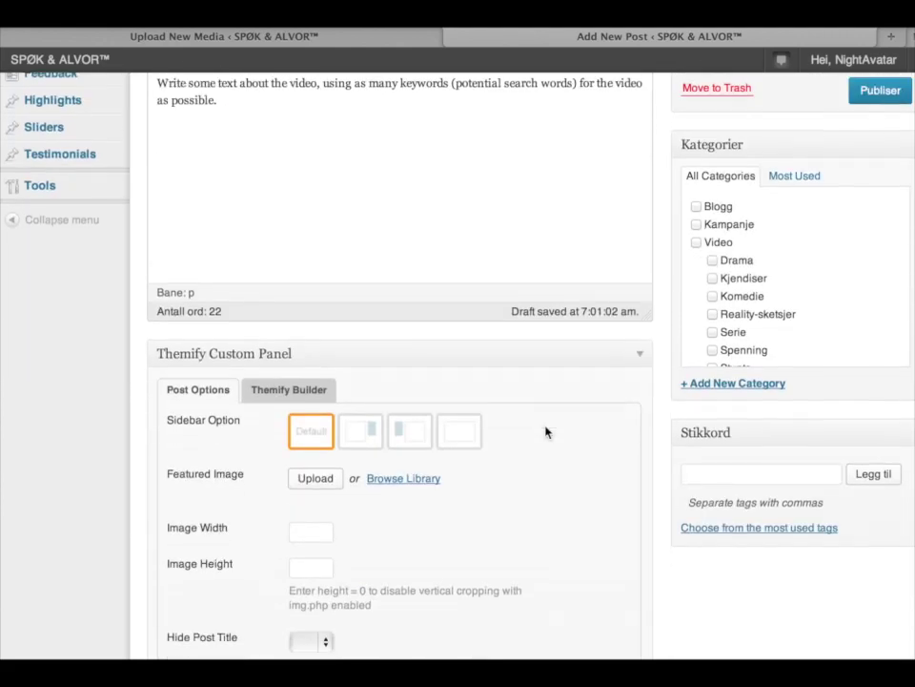
scroll(545, 429, up, 4)
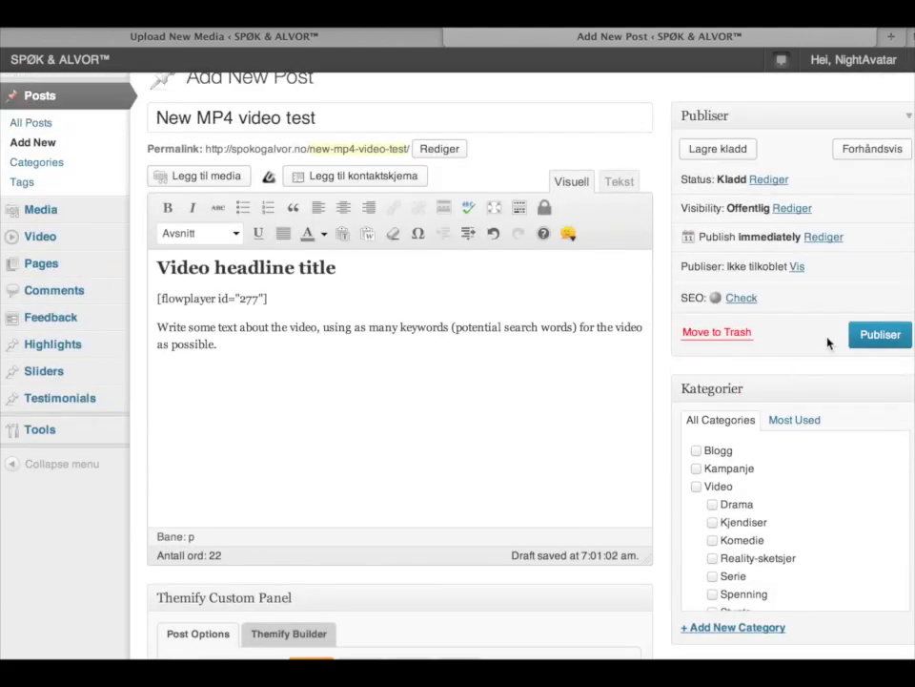
click(696, 486)
click(714, 540)
click(714, 594)
click(713, 540)
click(713, 503)
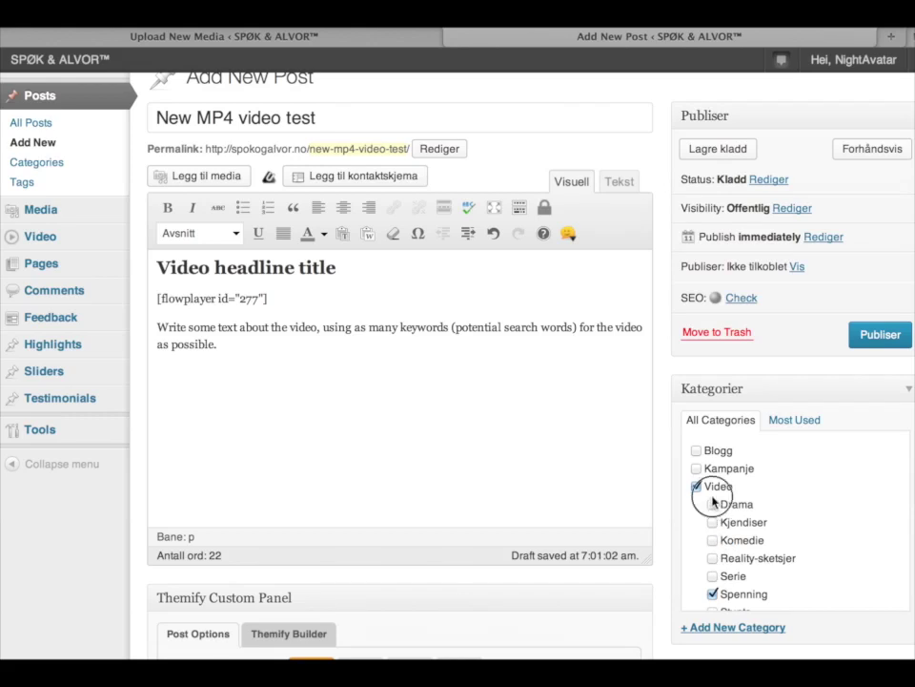
click(886, 338)
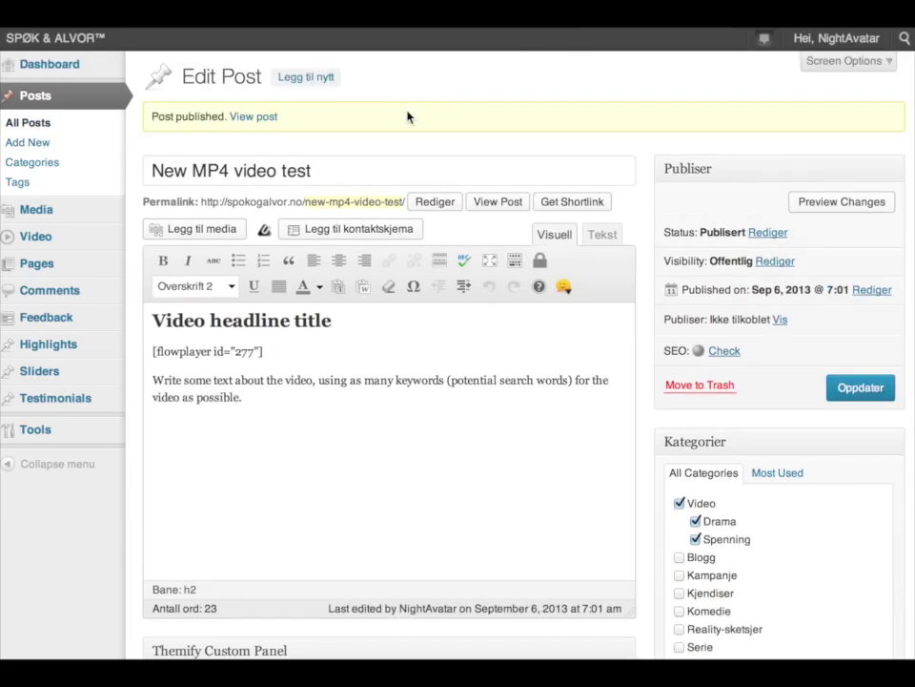
Step: View the published post, play its embedded video, and look over the page down to the comment form
click(254, 122)
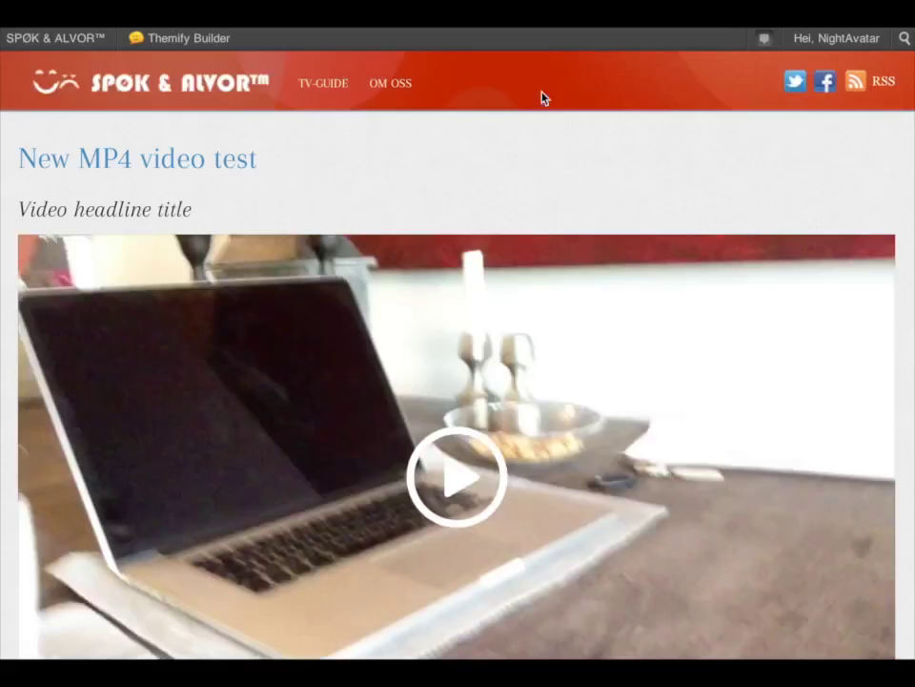
scroll(564, 177, down, 3)
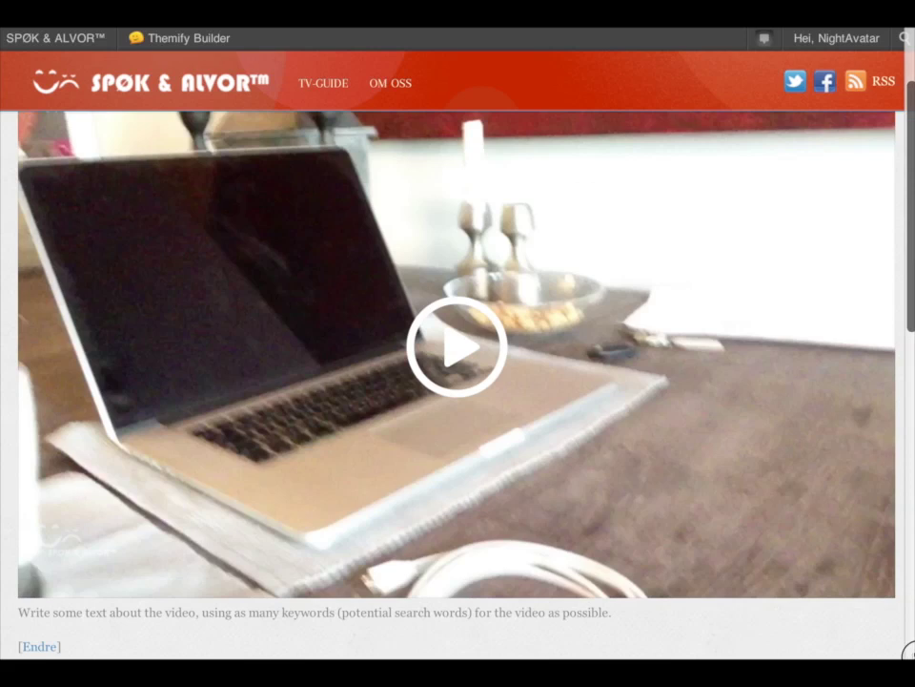
mouse_move(908, 653)
mouse_down()
mouse_move(819, 535)
mouse_move(642, 438)
mouse_move(490, 495)
mouse_move(437, 536)
mouse_move(509, 492)
mouse_move(617, 395)
mouse_move(729, 482)
mouse_move(772, 553)
mouse_move(556, 610)
mouse_move(752, 605)
mouse_move(664, 605)
mouse_move(536, 648)
mouse_move(590, 628)
mouse_move(803, 663)
mouse_move(908, 658)
mouse_up()
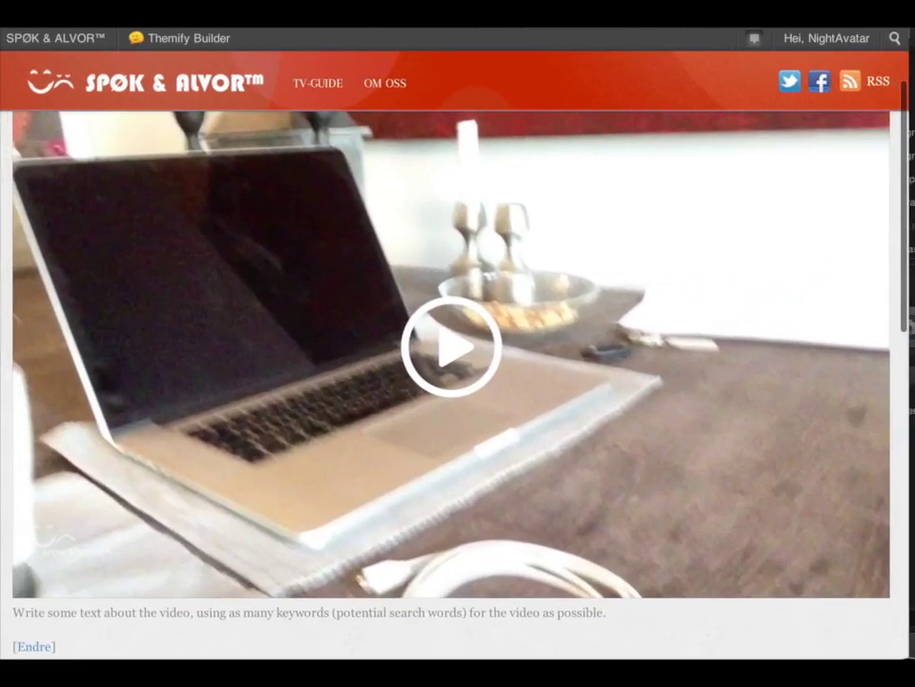
mouse_move(532, 402)
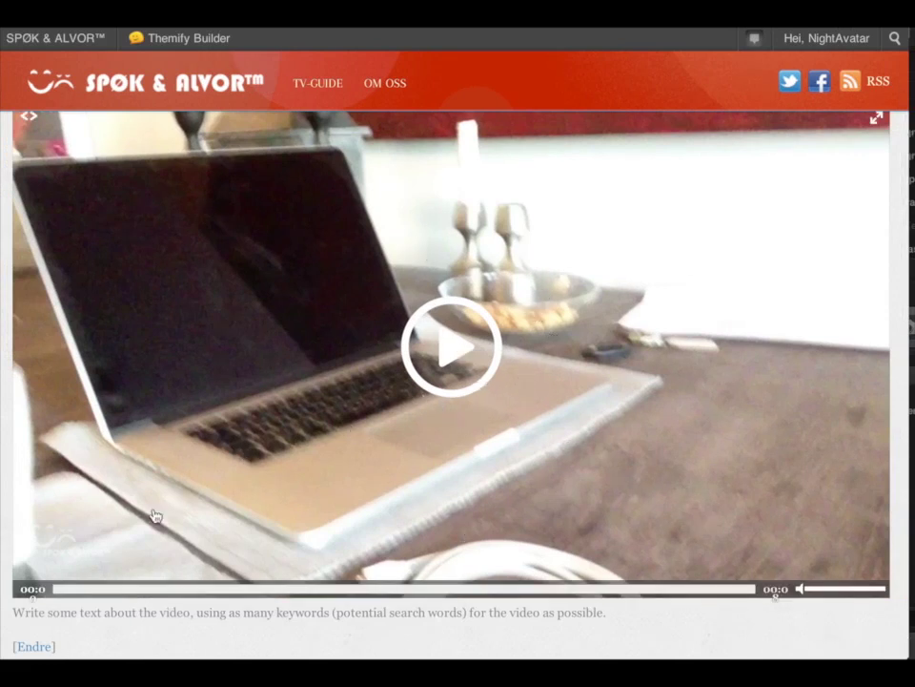
click(456, 351)
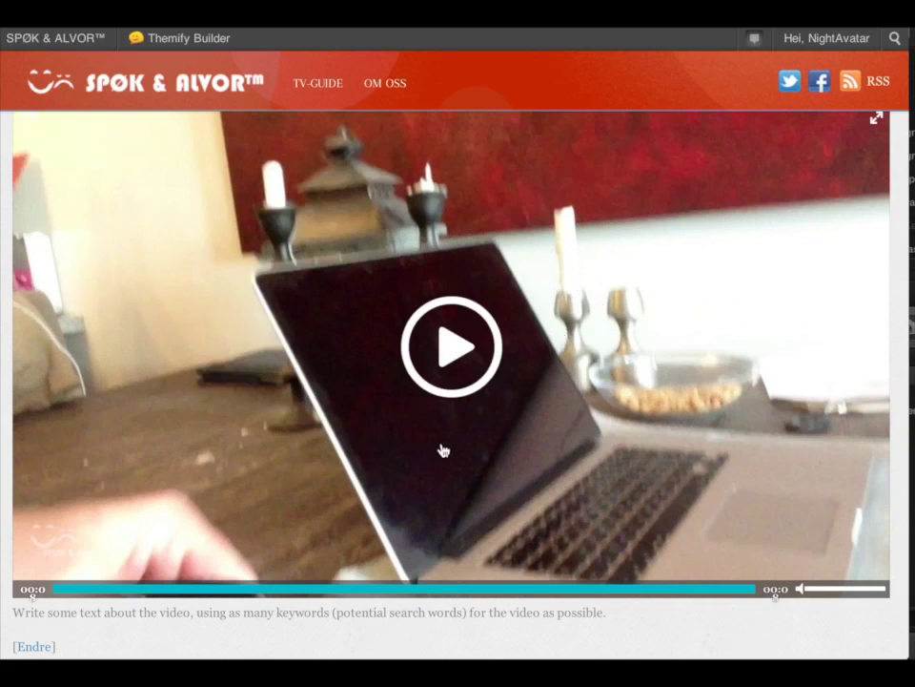
scroll(441, 450, down, 5)
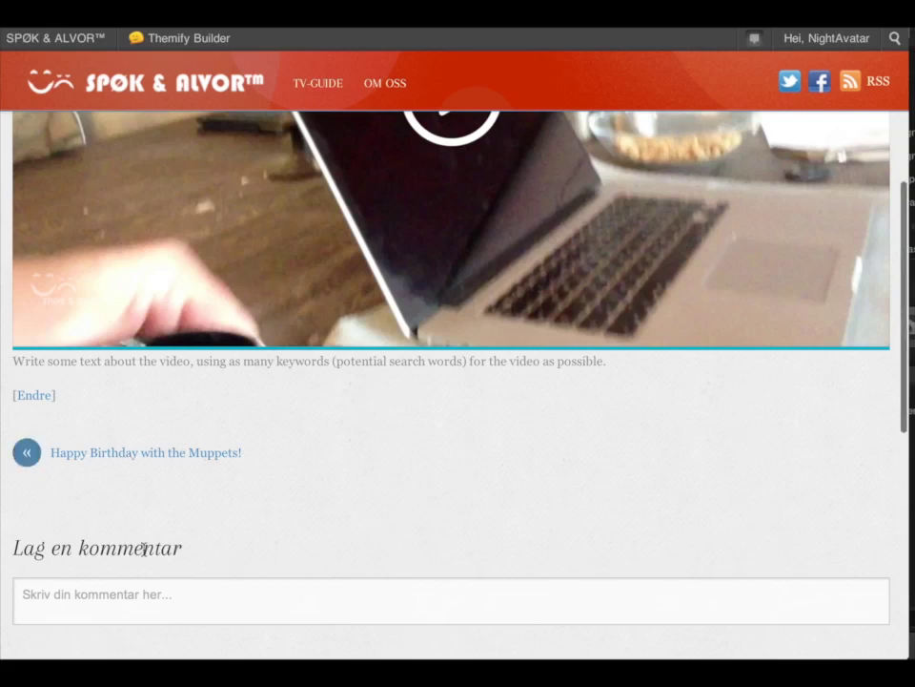
scroll(194, 593, down, 2)
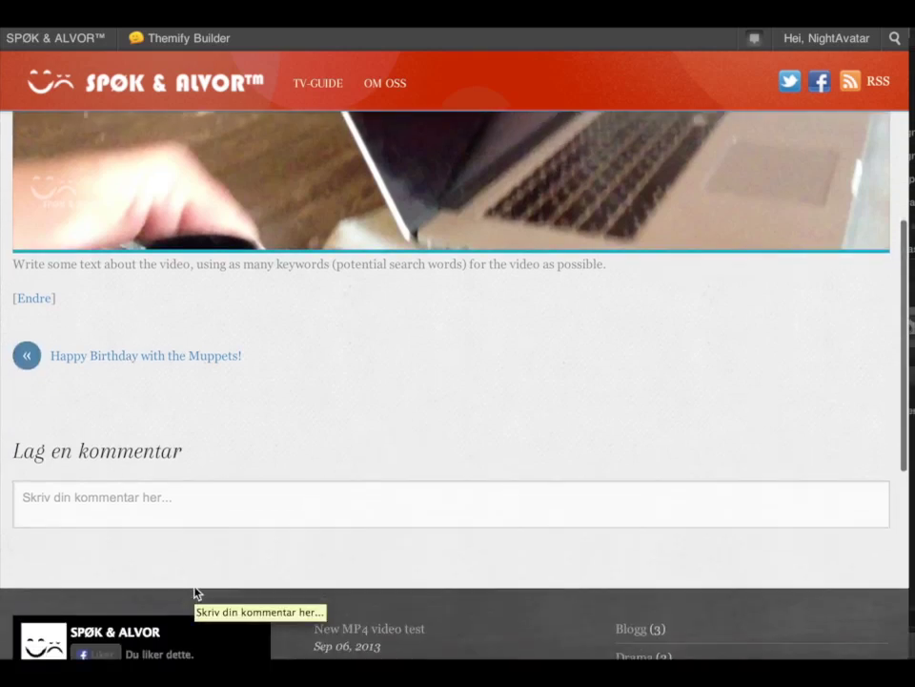
scroll(195, 593, up, 5)
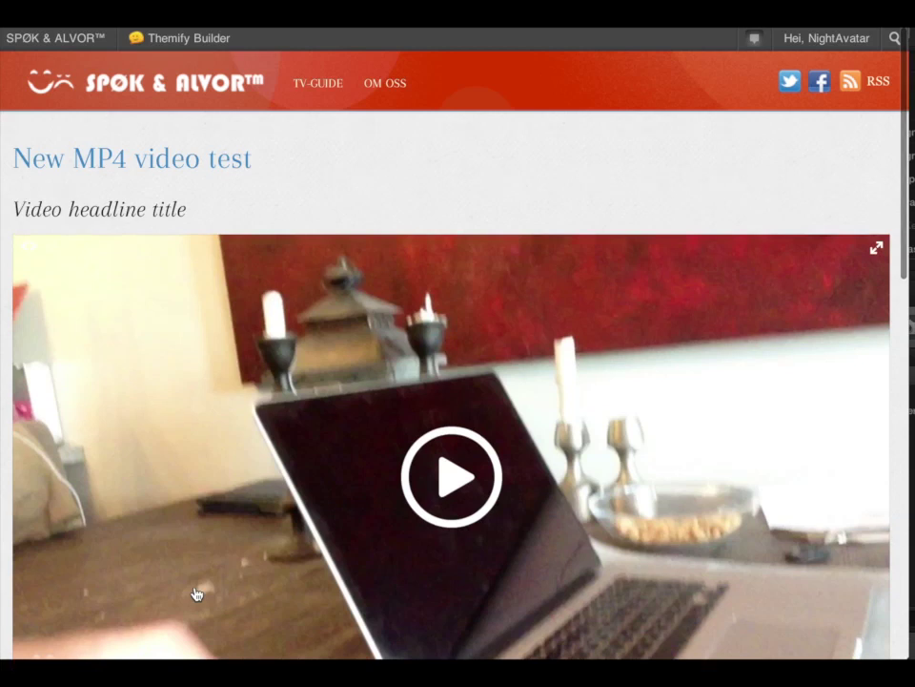
scroll(198, 592, down, 6)
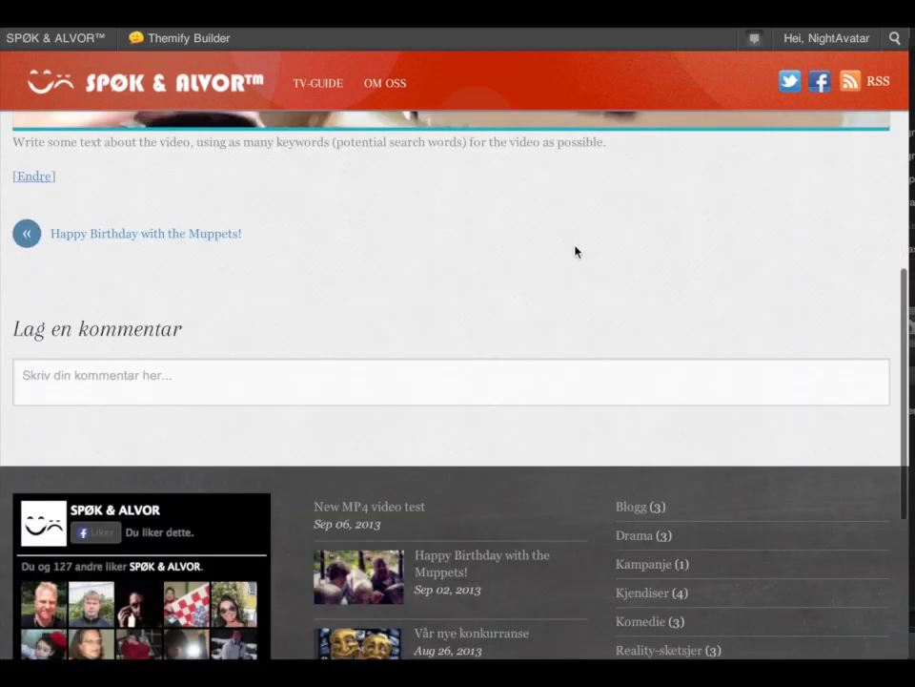
Step: Reopen the post for editing, disable its comments and its trackbacks and pingbacks, and expand the Kommentarer section
key(super+r)
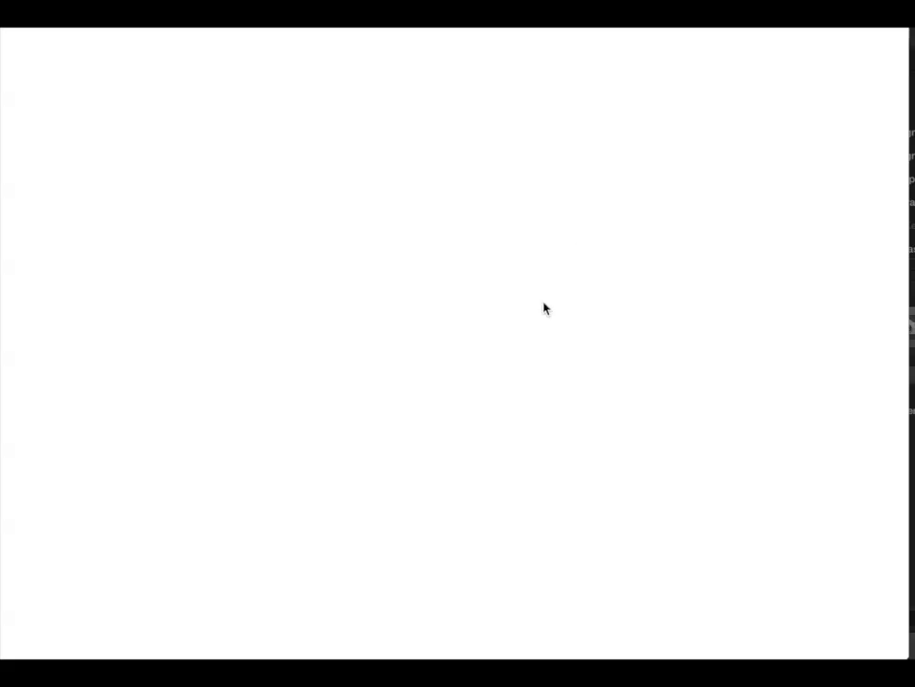
scroll(637, 261, down, 10)
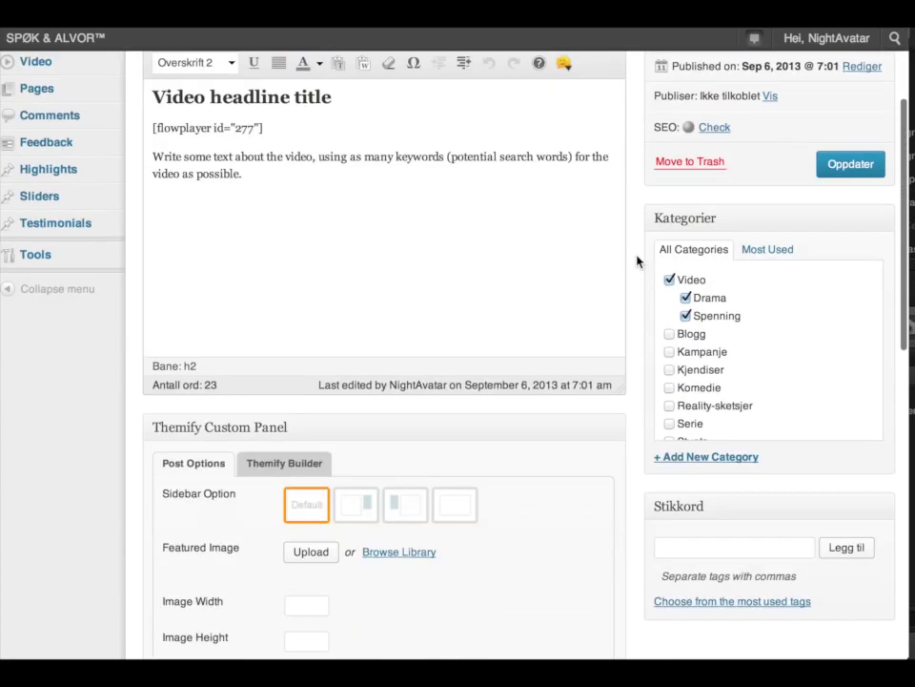
scroll(637, 261, down, 5)
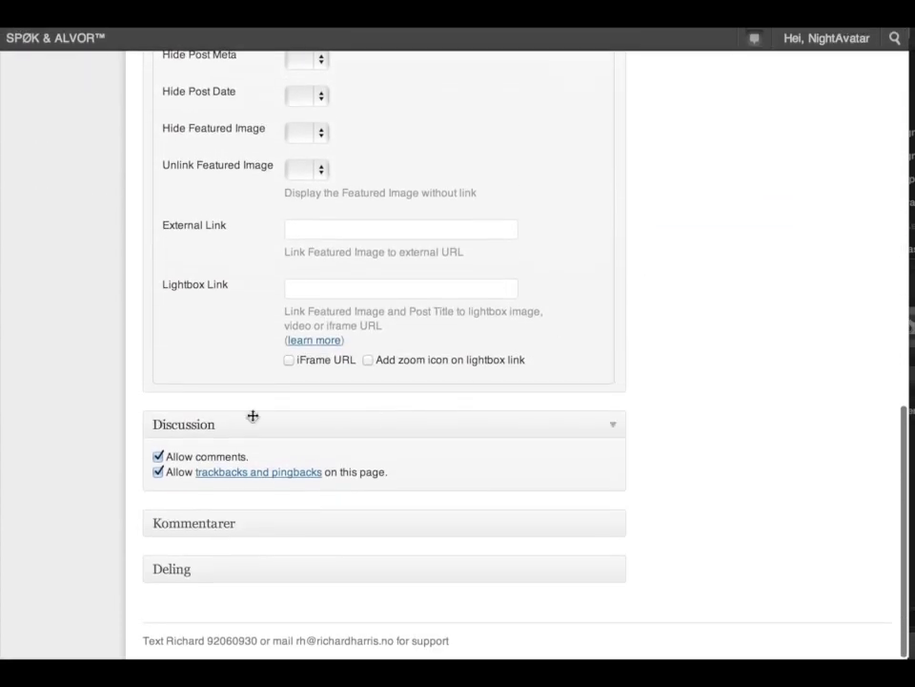
click(159, 458)
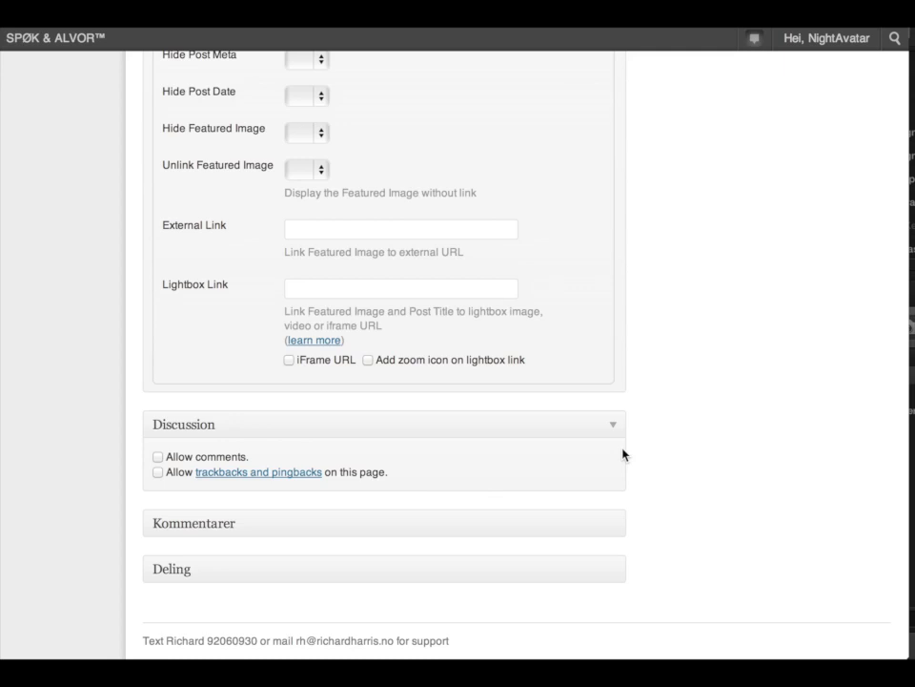
scroll(631, 466, up, 1)
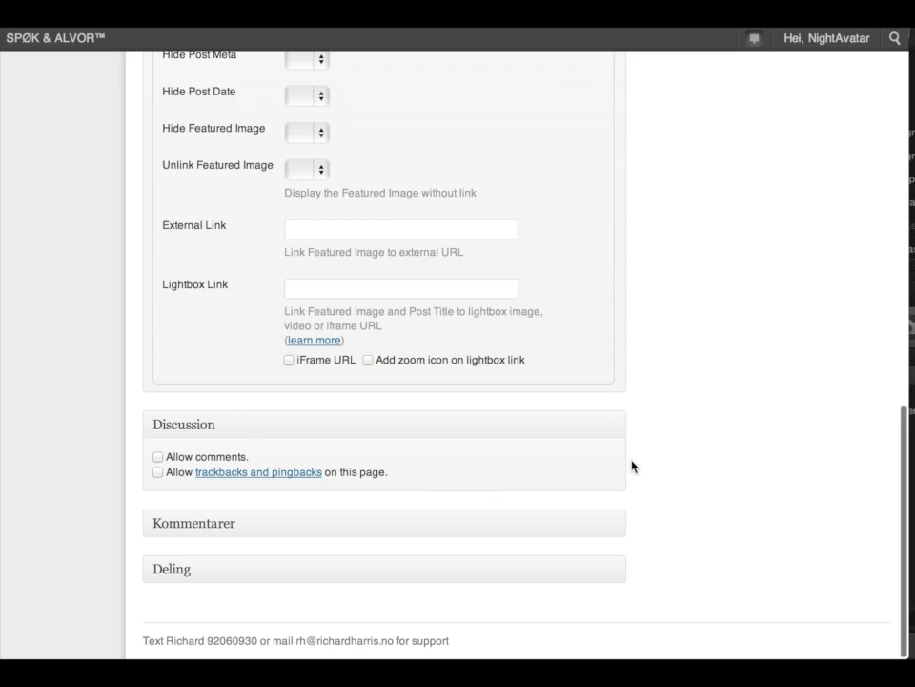
click(612, 528)
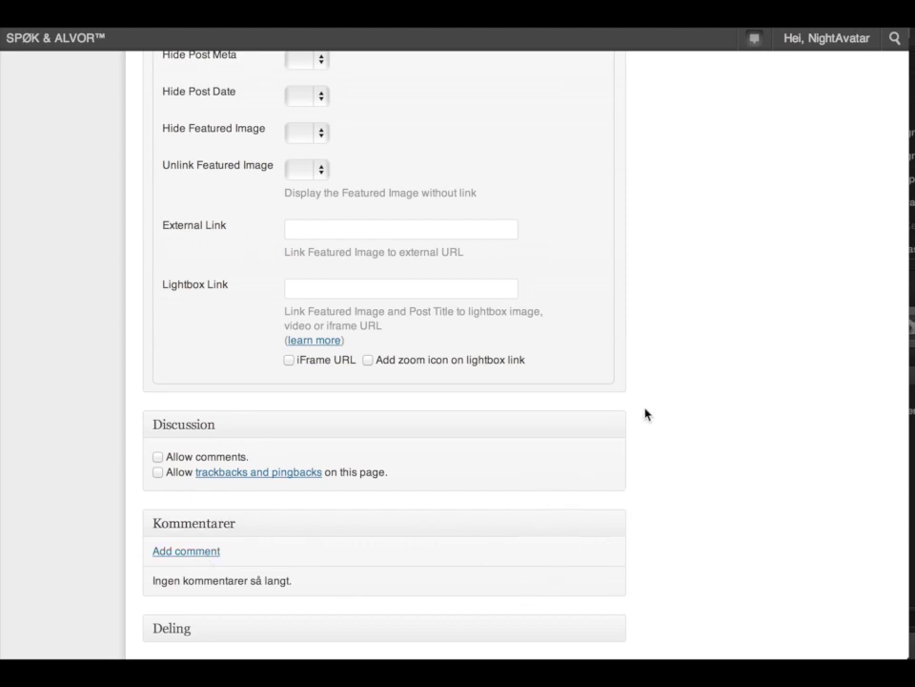
Step: Review which sections are enabled in the Screen Options and update the post
scroll(646, 414, up, 15)
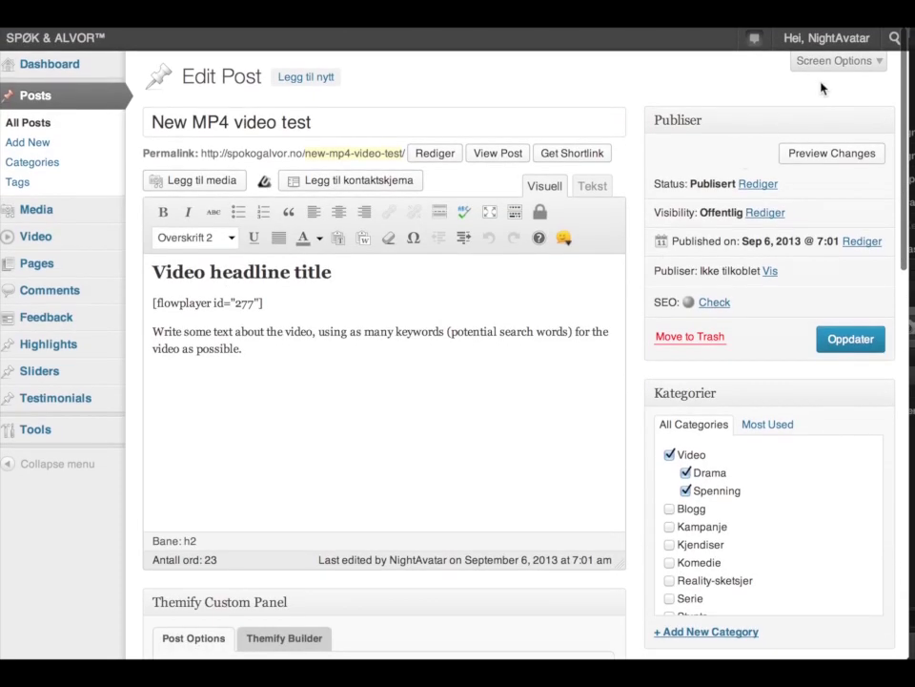
click(833, 65)
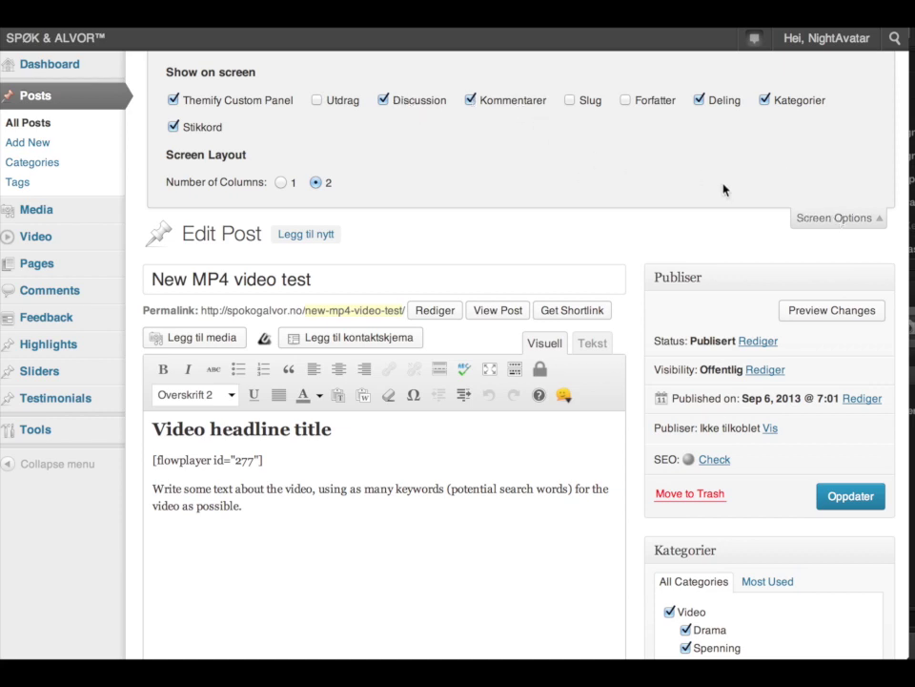
click(820, 218)
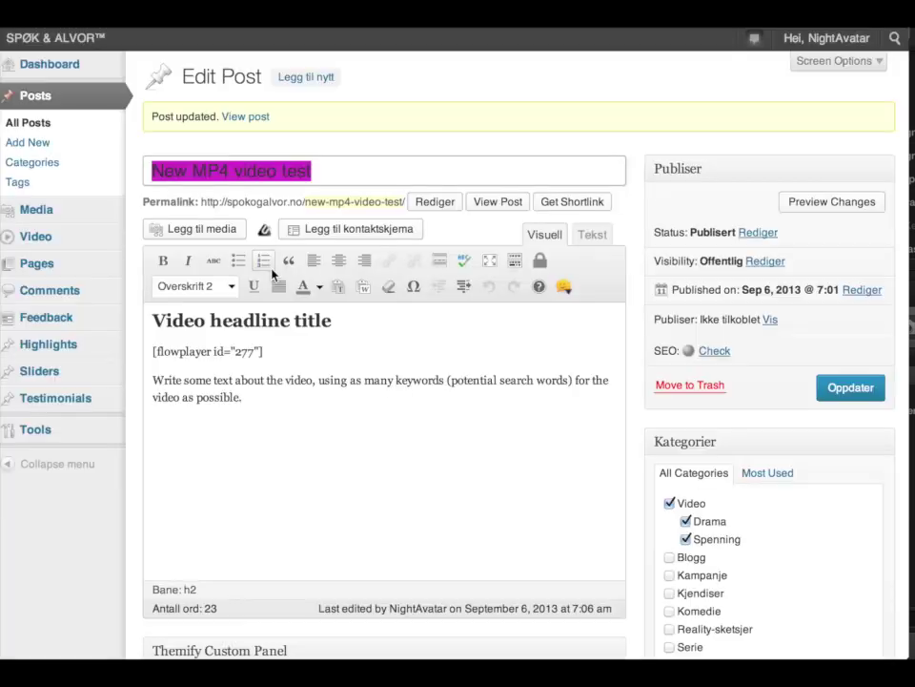
Step: Visit the site's front page and open the "New MP4 video test" post from the list under ALLE
mouse_move(65, 47)
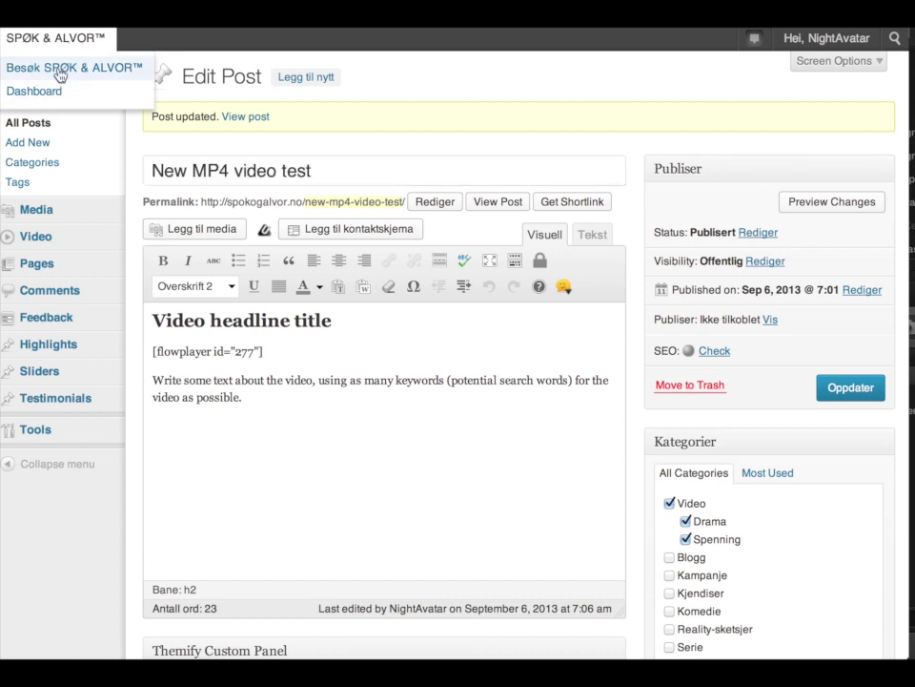
click(59, 71)
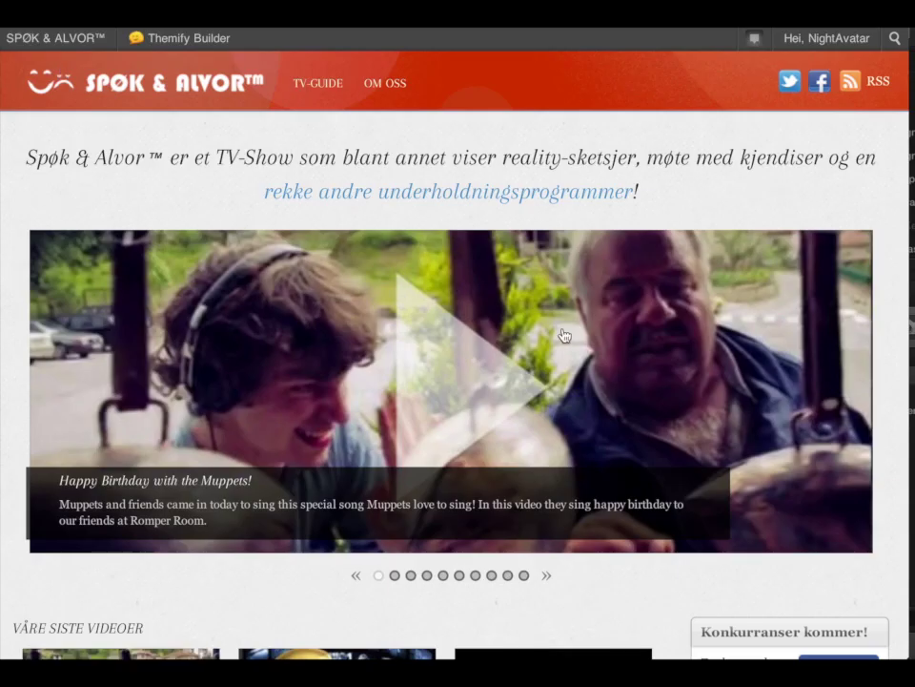
scroll(587, 372, down, 8)
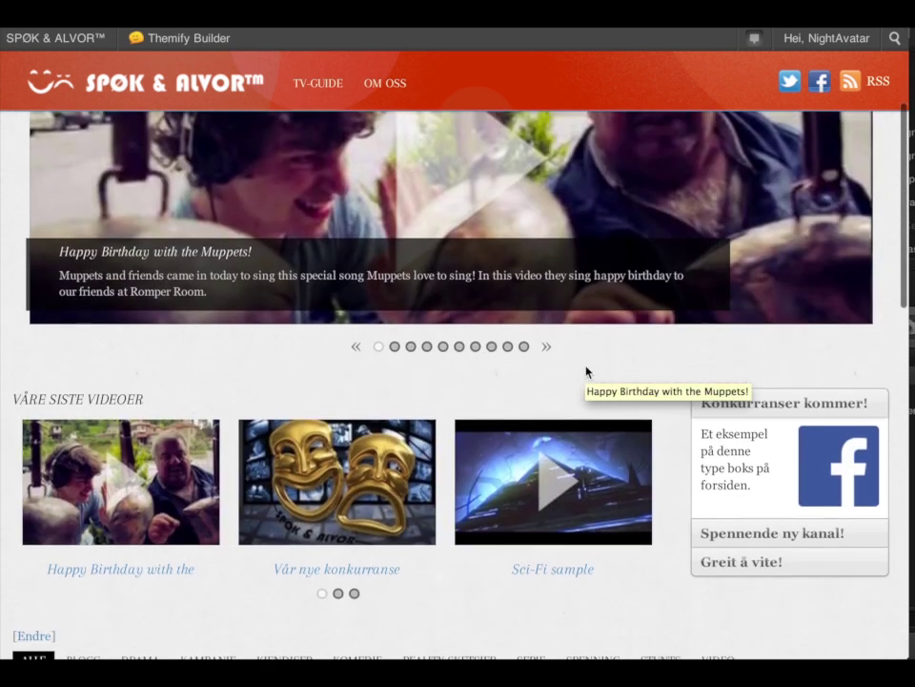
scroll(587, 372, down, 2)
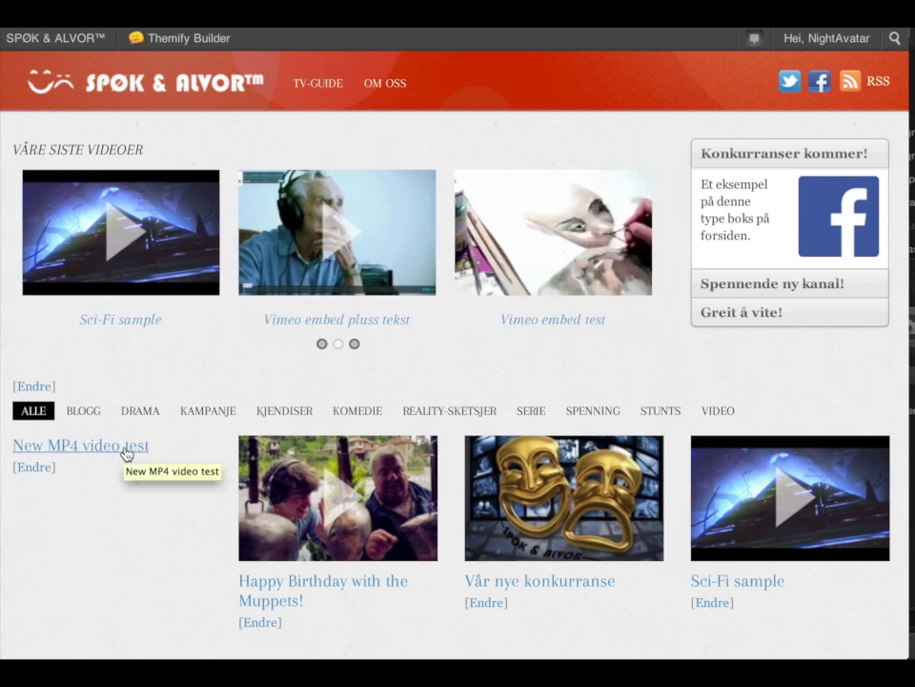
click(125, 454)
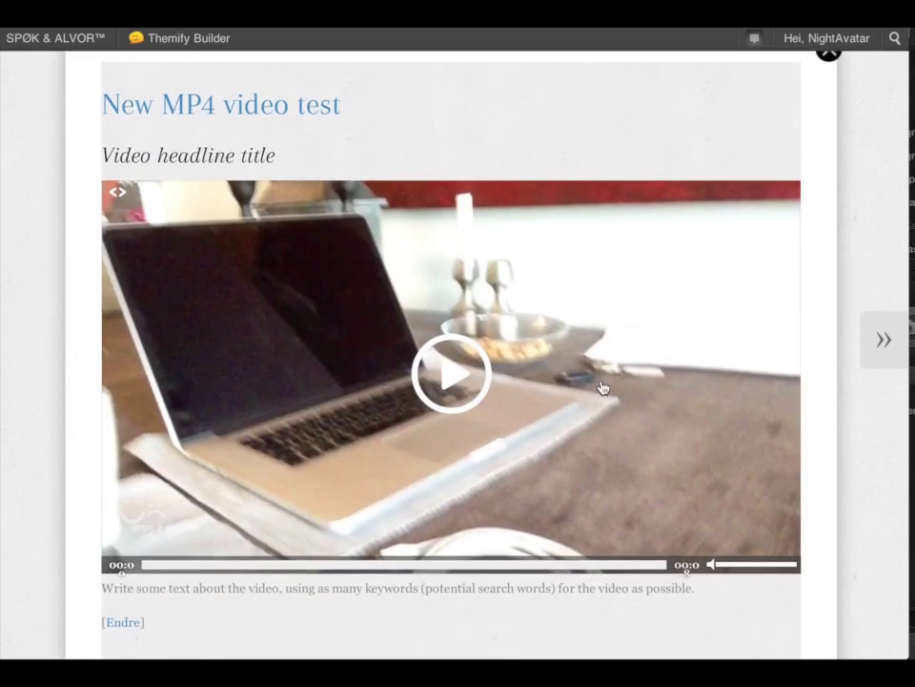
Step: Play the video in the opened post overlay briefly, pause it, and look at the text below
scroll(603, 387, down, 1)
click(468, 360)
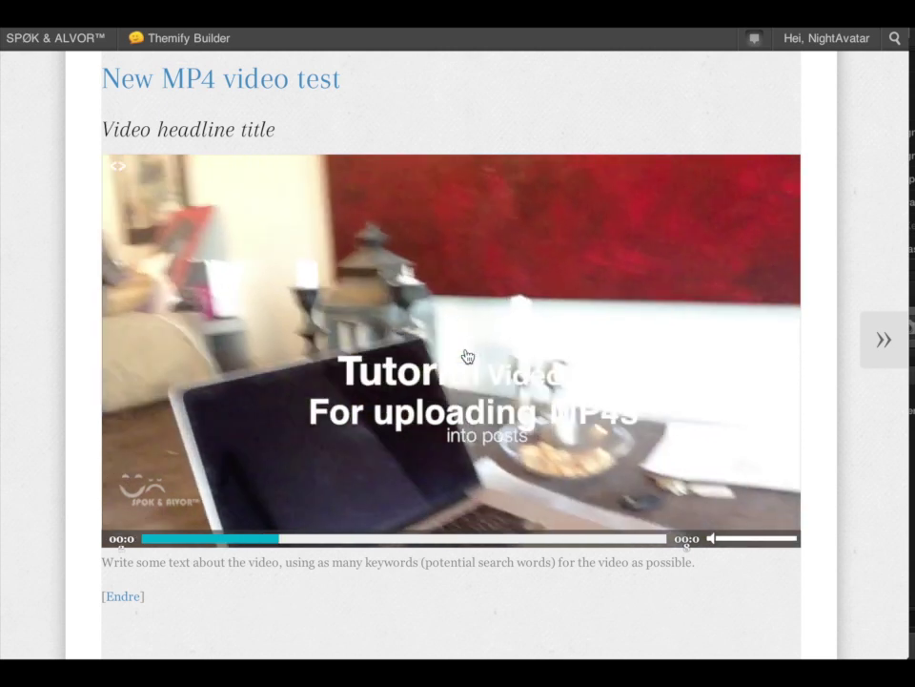
click(467, 357)
scroll(467, 356, down, 1)
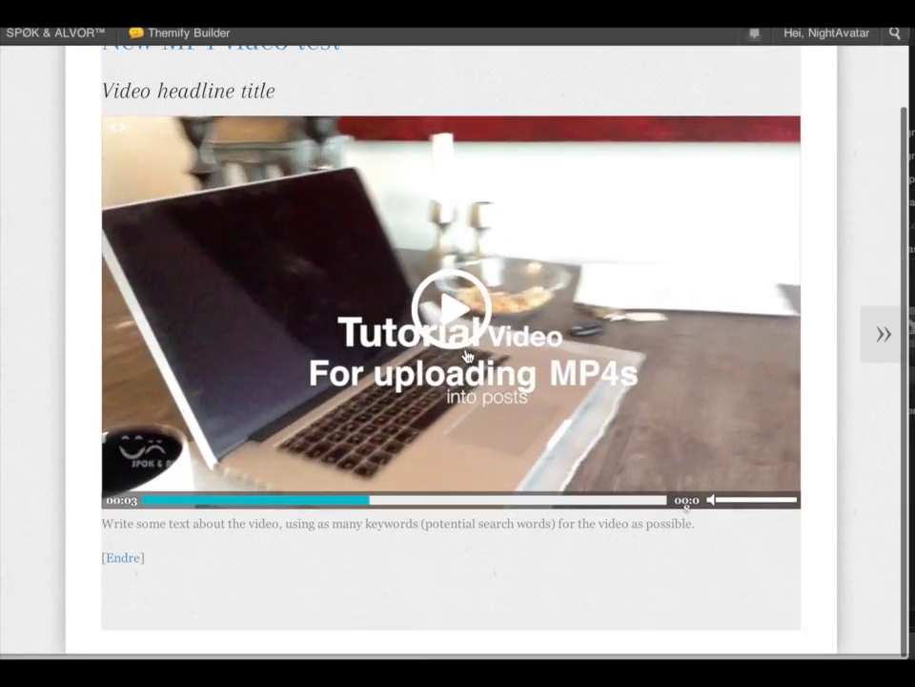
Step: Reopen the post for editing and upload a featured image from the Trollcake folder in Pictures
click(125, 564)
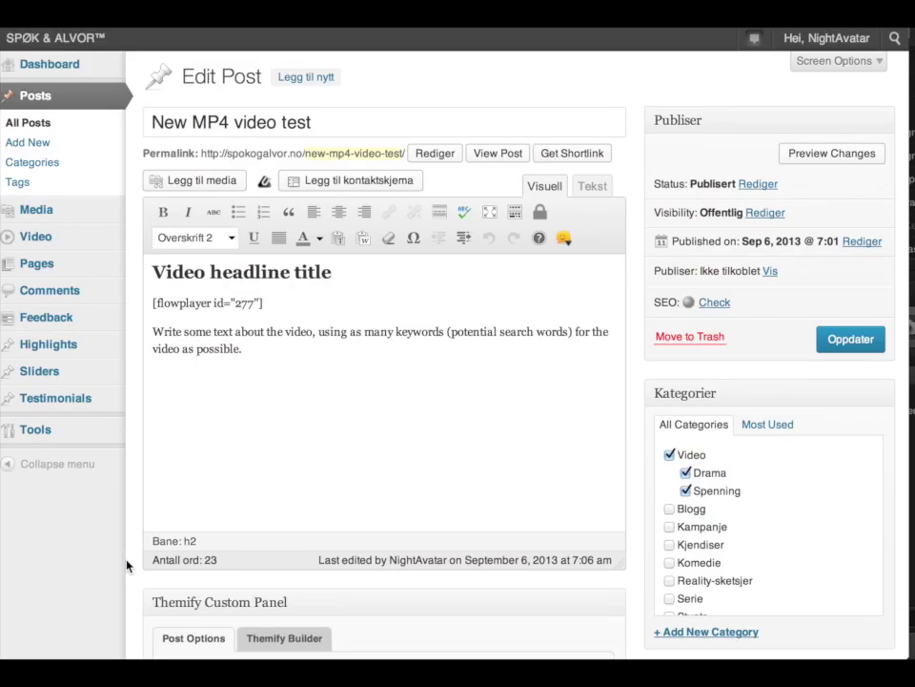
scroll(425, 447, down, 5)
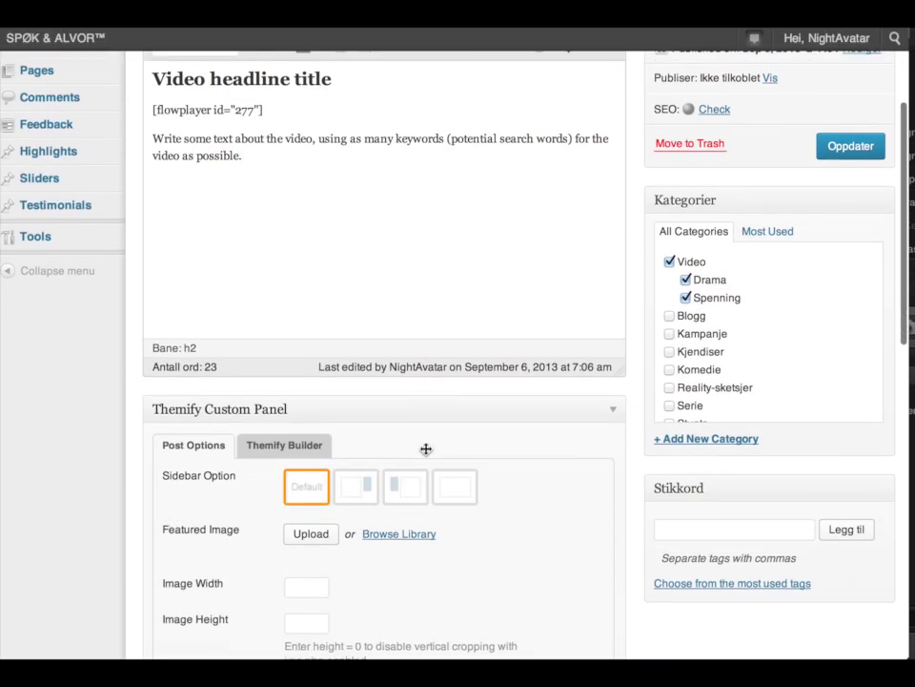
click(314, 532)
click(57, 245)
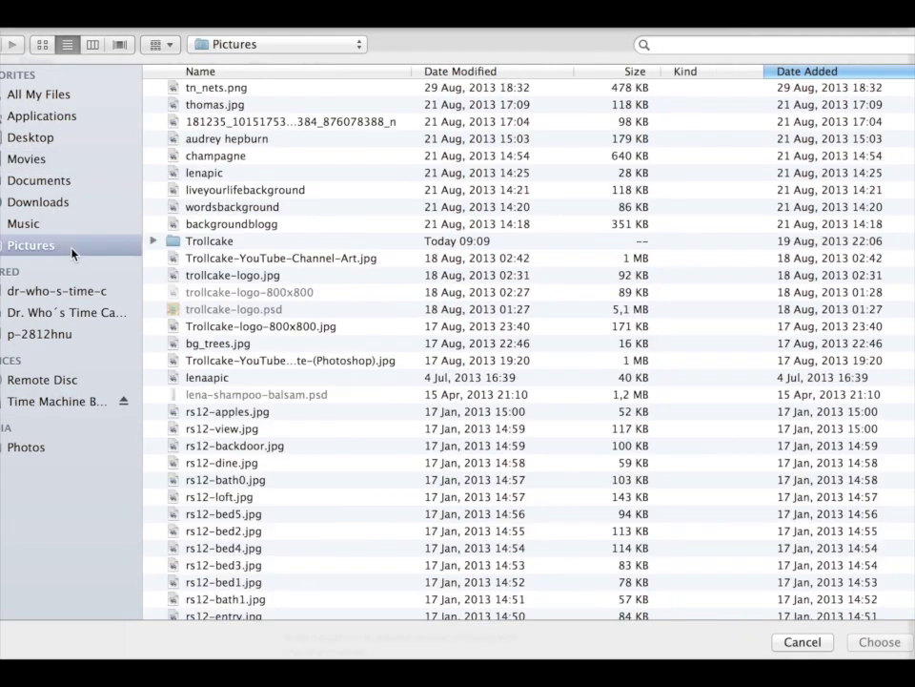
double_click(200, 239)
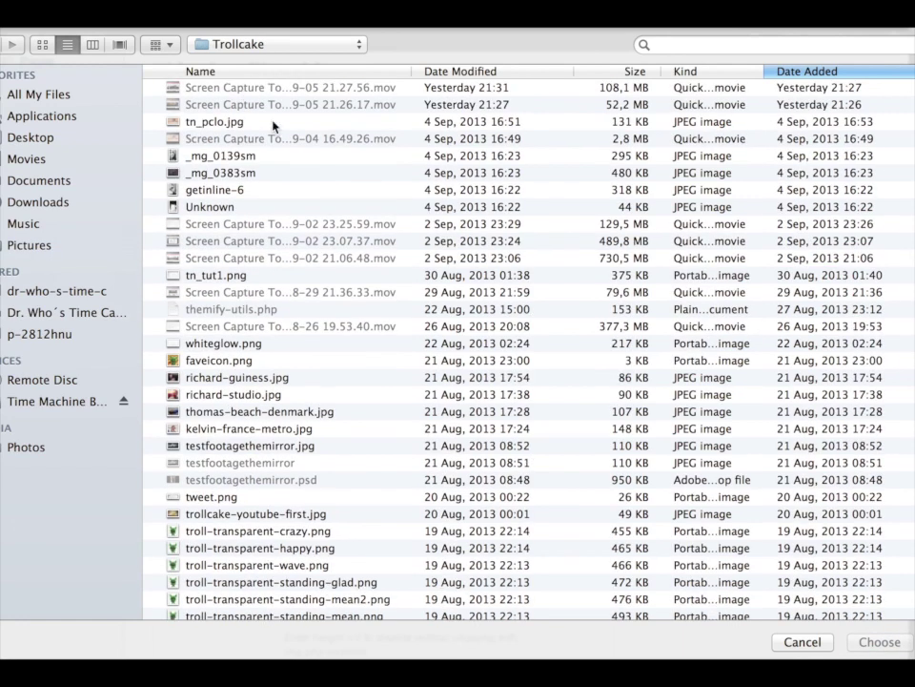
scroll(272, 125, down, 10)
double_click(172, 617)
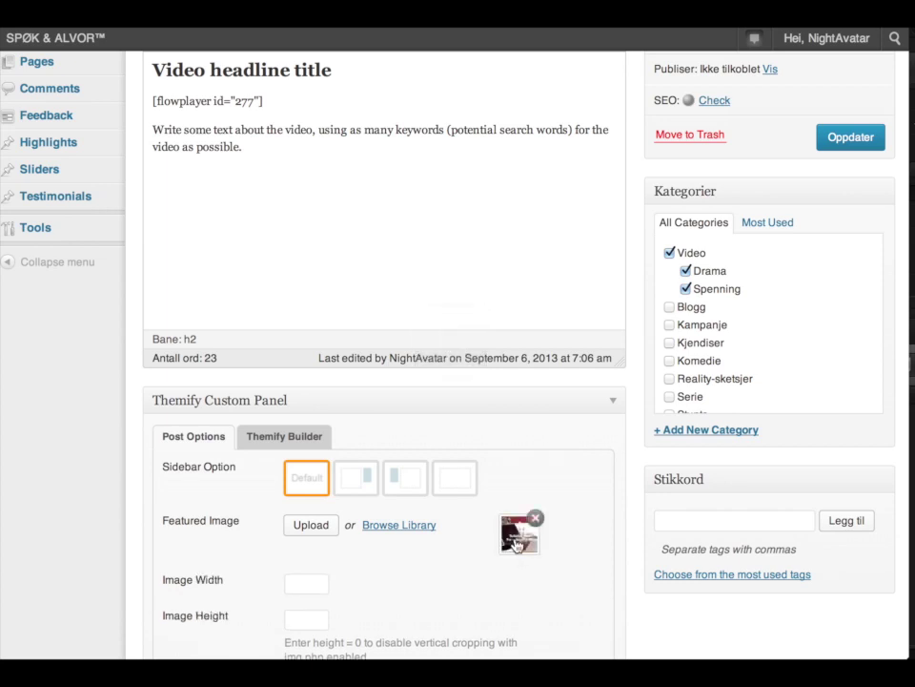
Step: Save the post with its new featured image, then set Hide Featured Image to Ja in the post options and update the post again
click(845, 143)
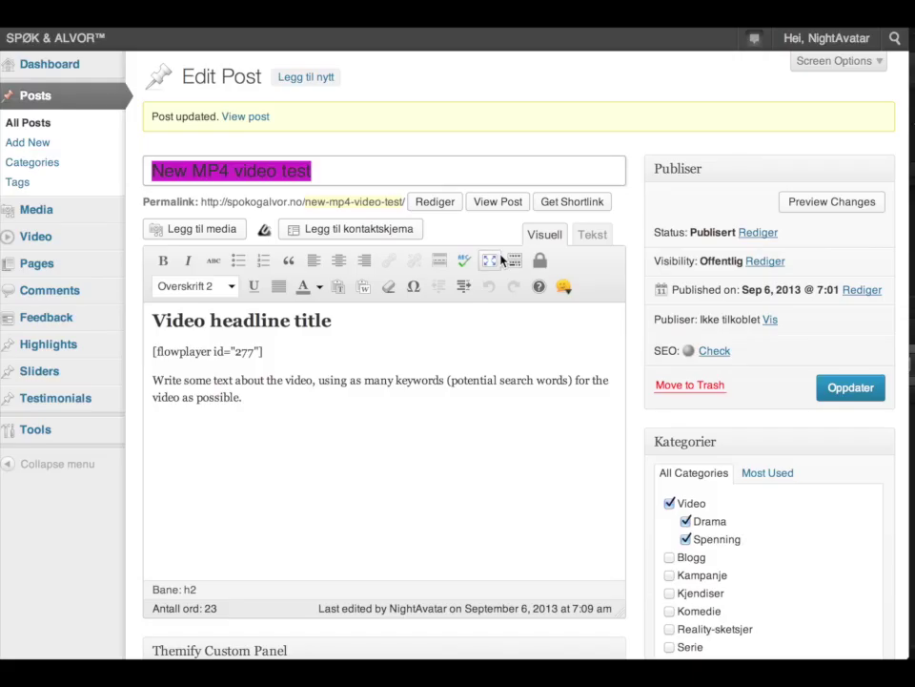
scroll(492, 468, down, 10)
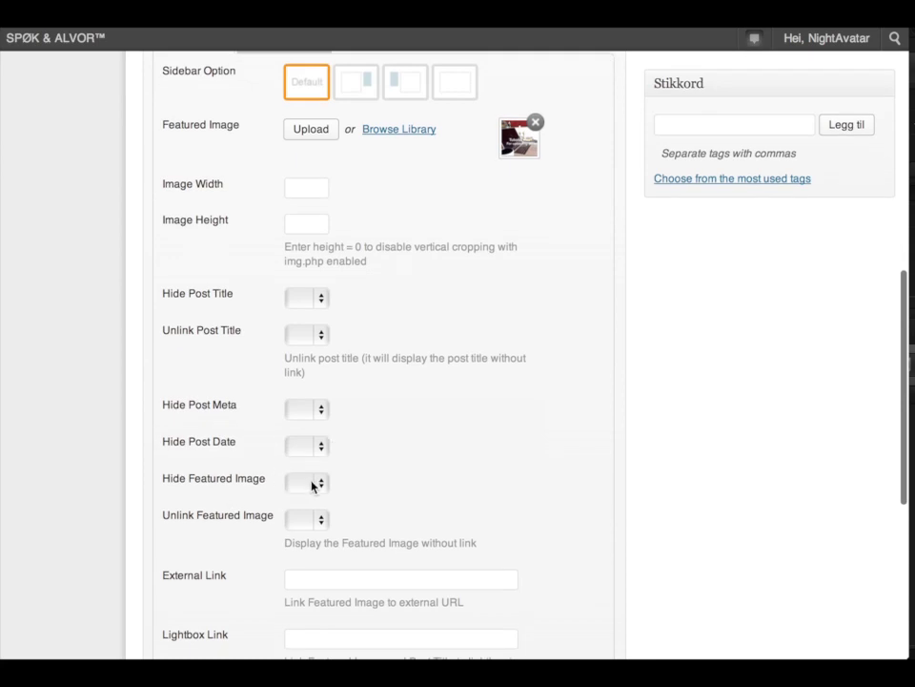
click(313, 483)
click(303, 498)
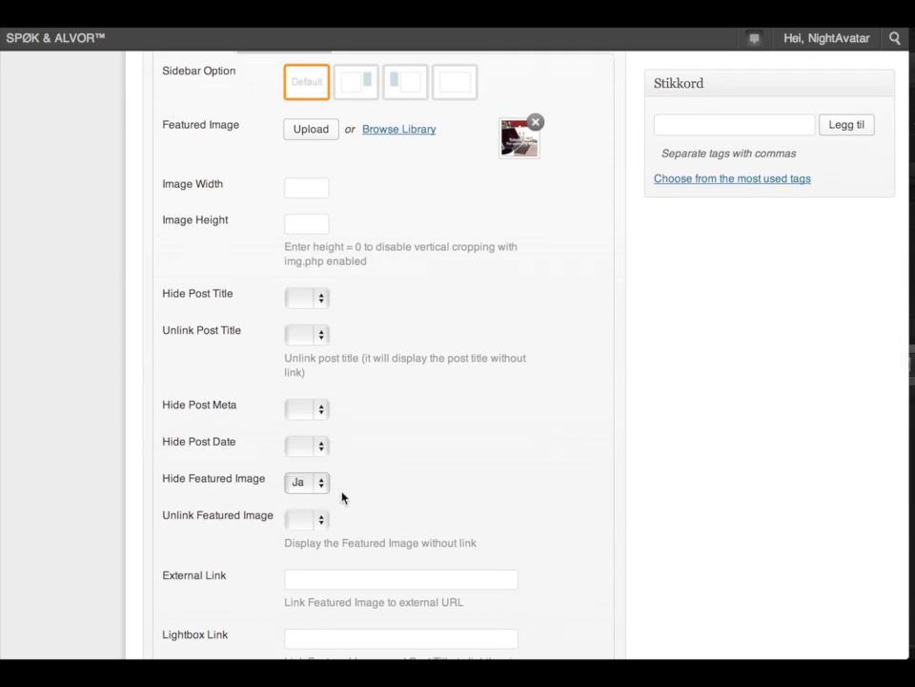
scroll(548, 418, up, 10)
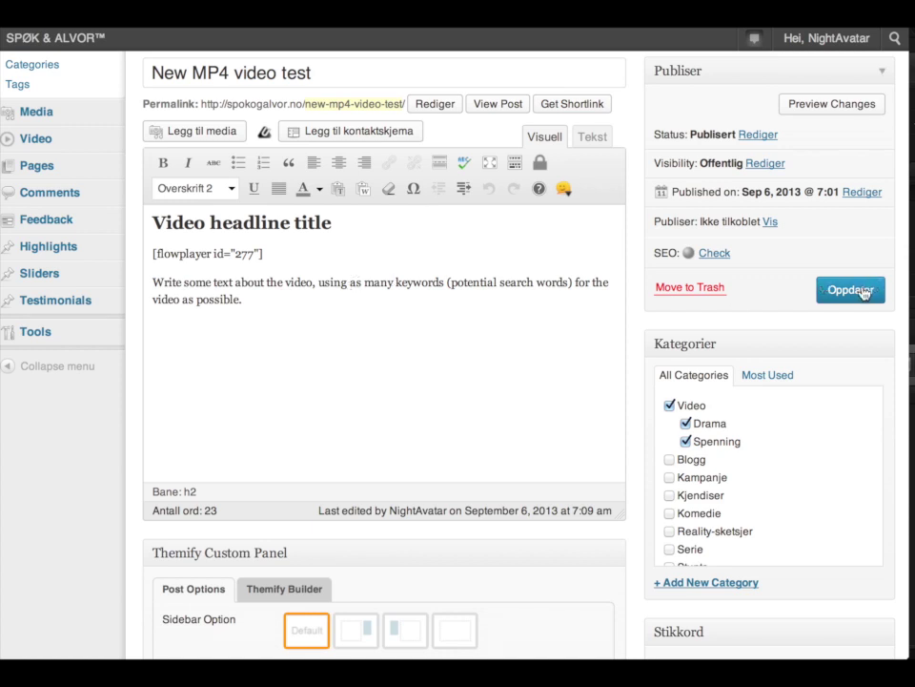
scroll(544, 382, down, 3)
scroll(518, 412, down, 10)
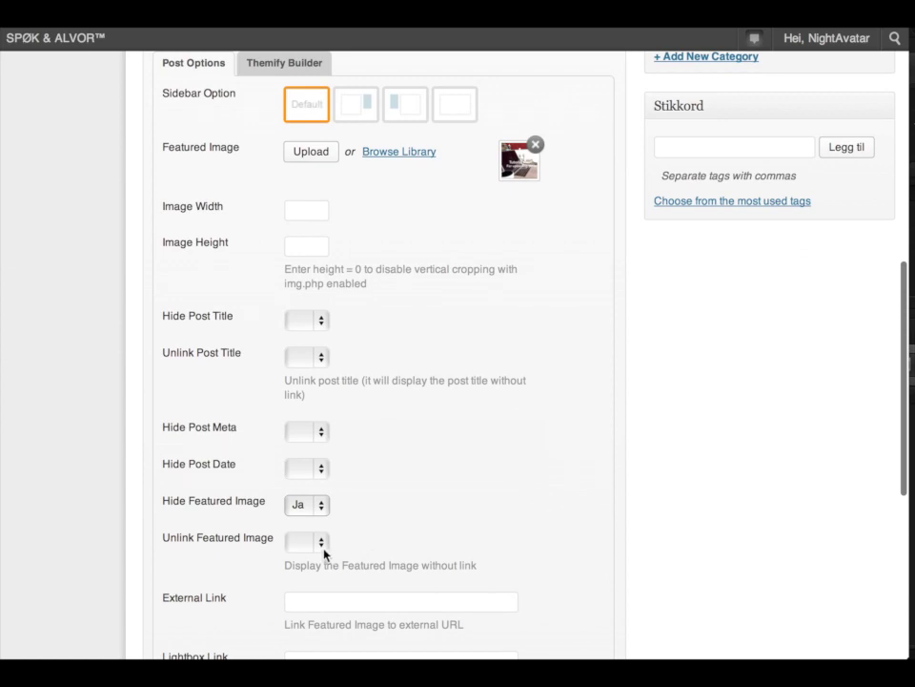
scroll(534, 438, up, 15)
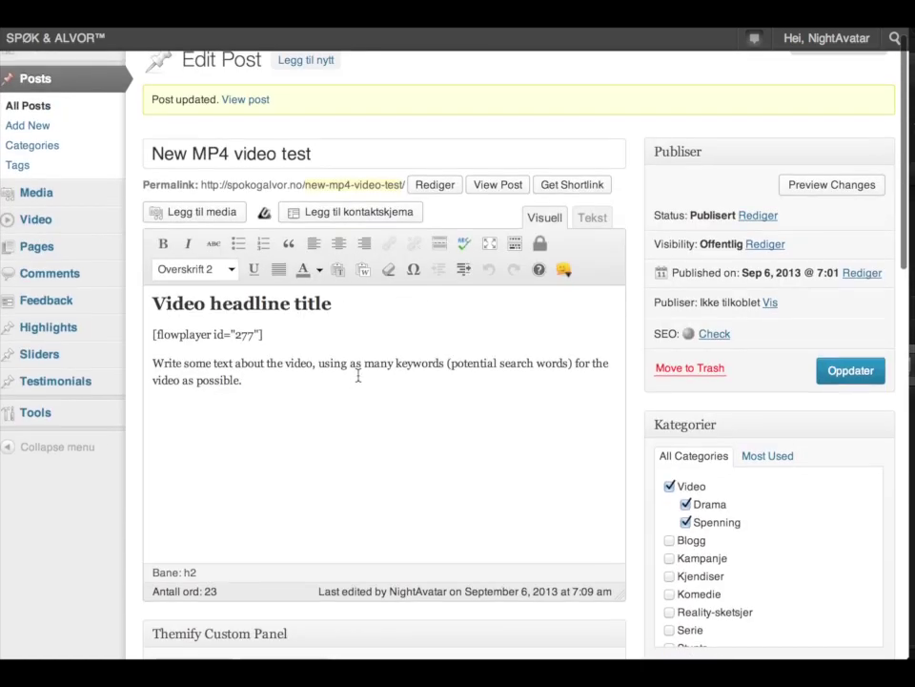
click(851, 369)
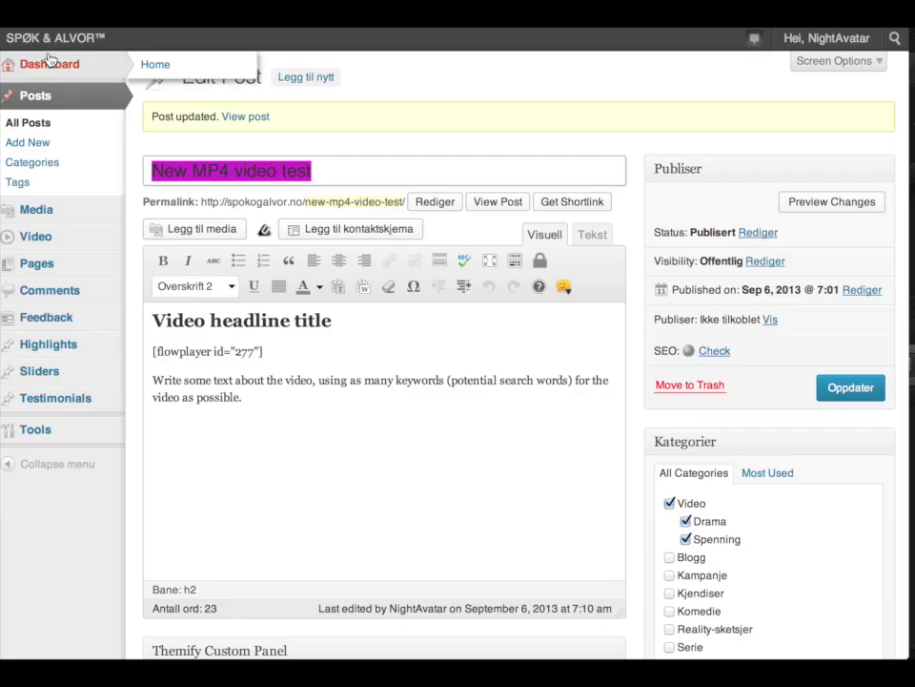
Step: Open the "New MP4 video test" post from the ALLE list on the site's front page and play its video
mouse_move(43, 38)
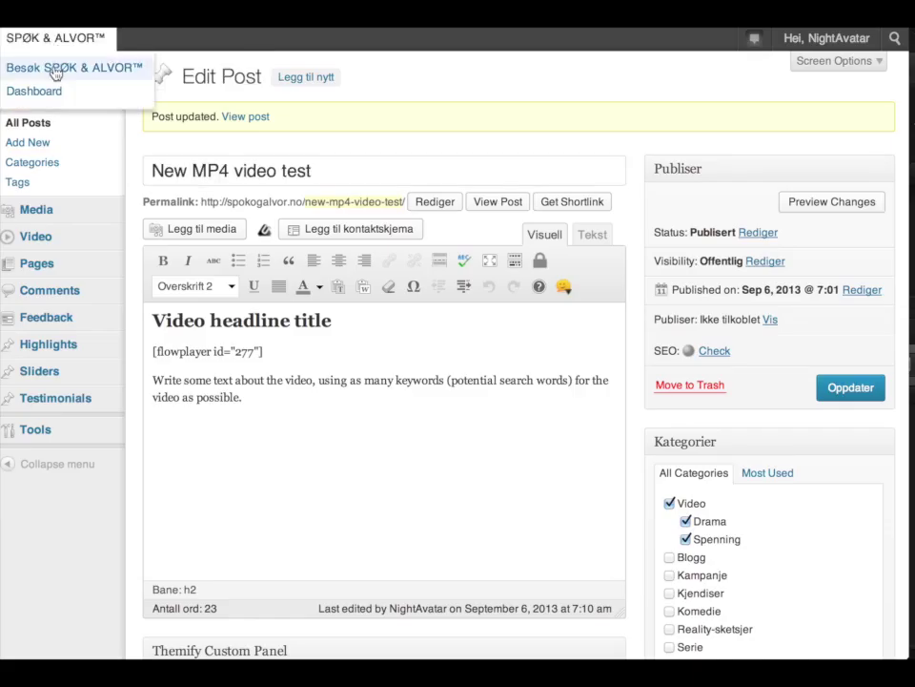
click(55, 69)
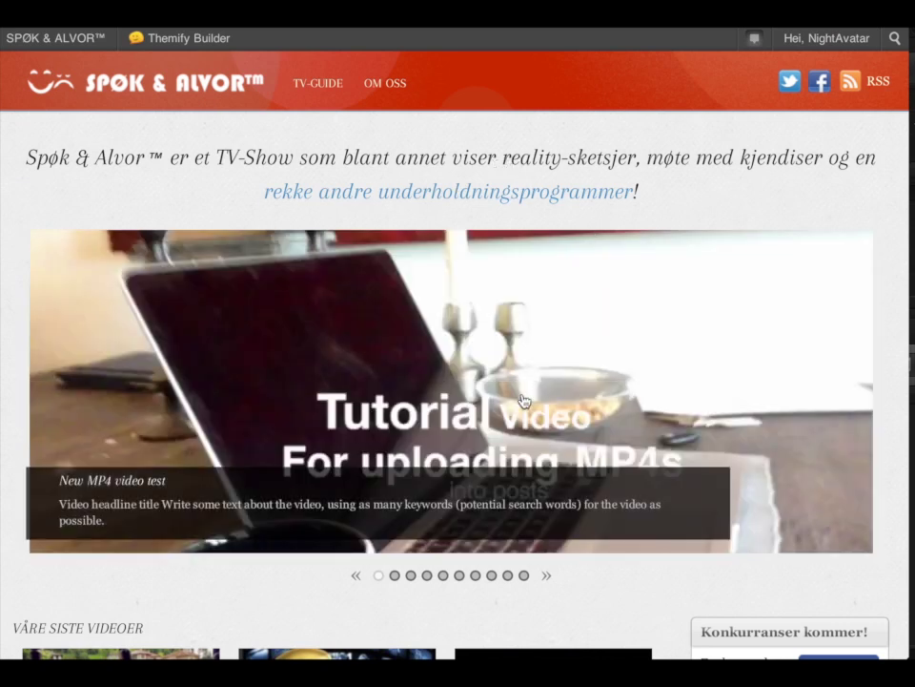
scroll(523, 400, down, 5)
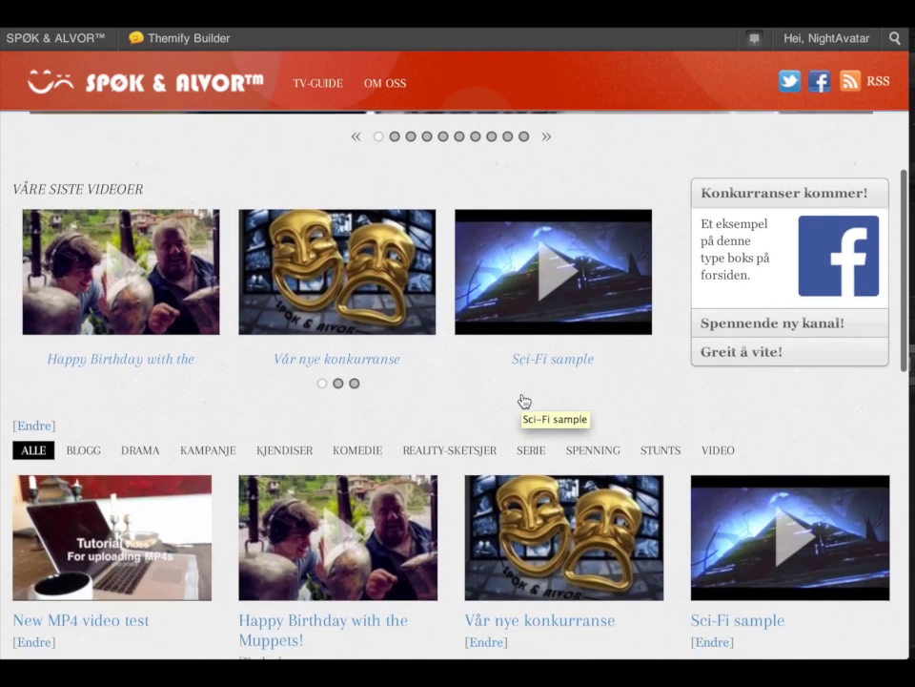
scroll(523, 400, down, 1)
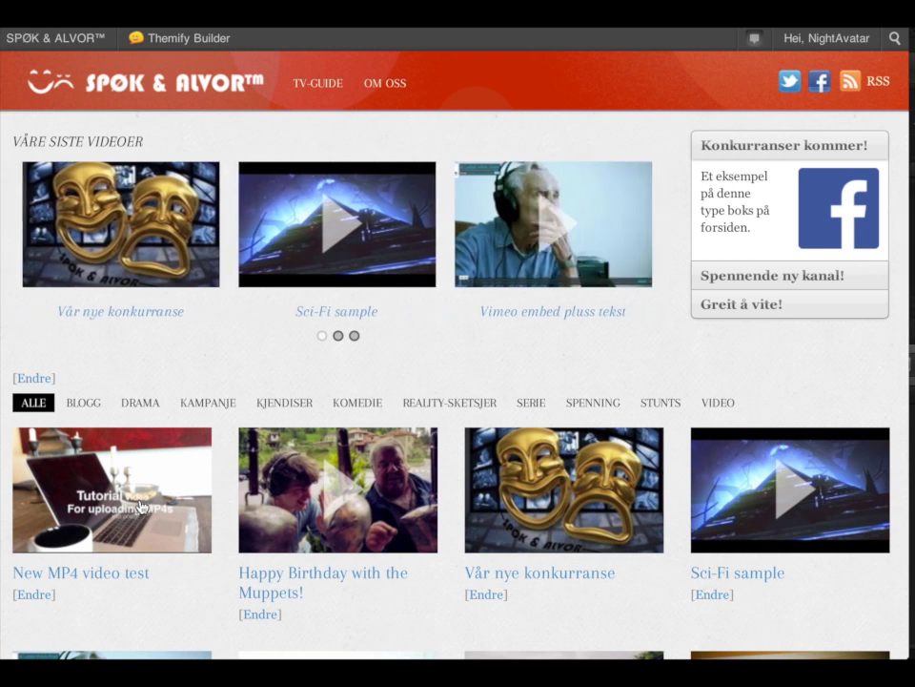
click(125, 503)
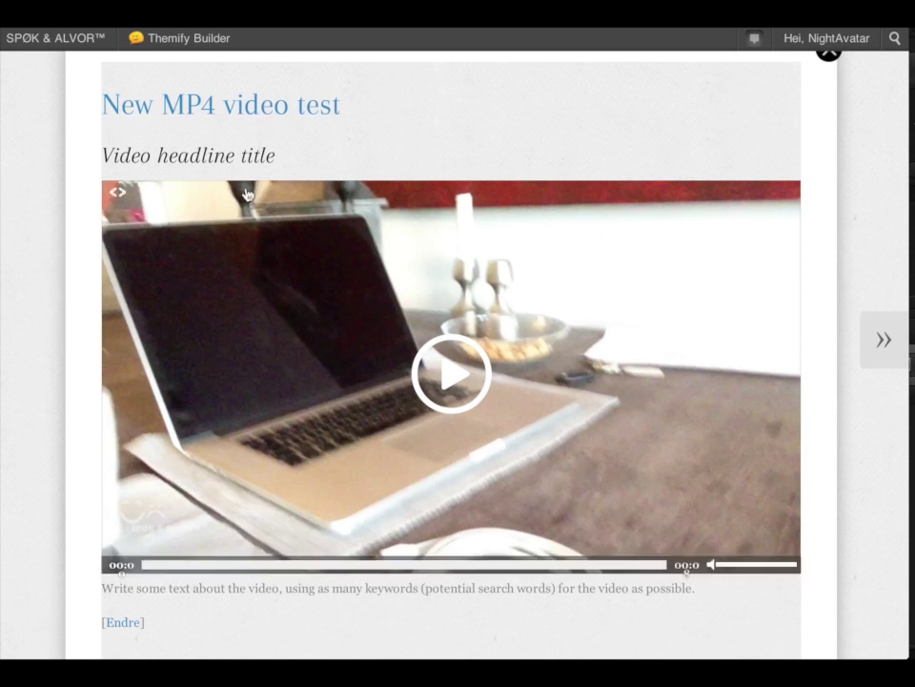
click(474, 389)
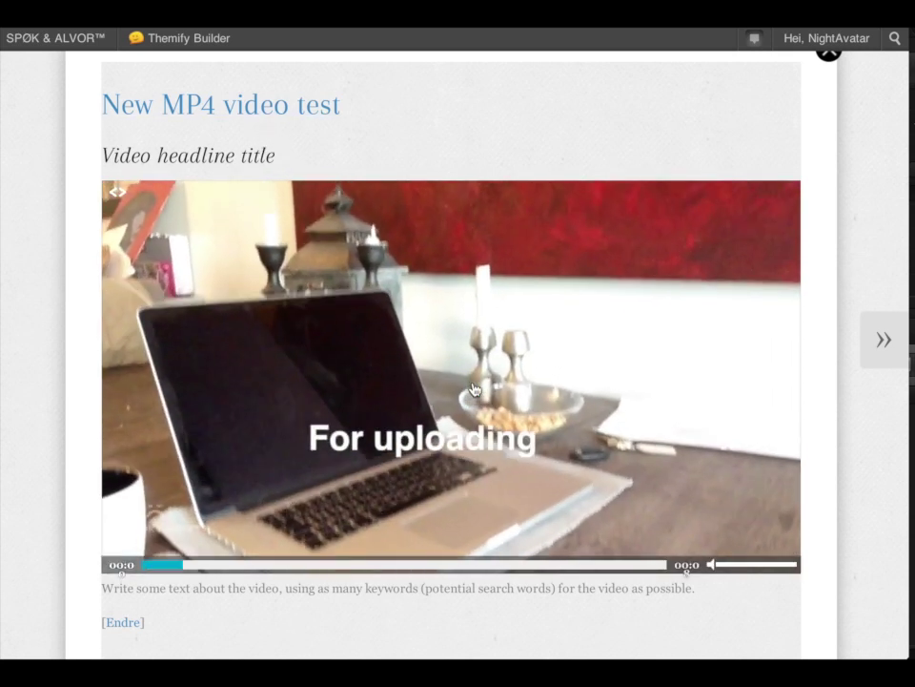